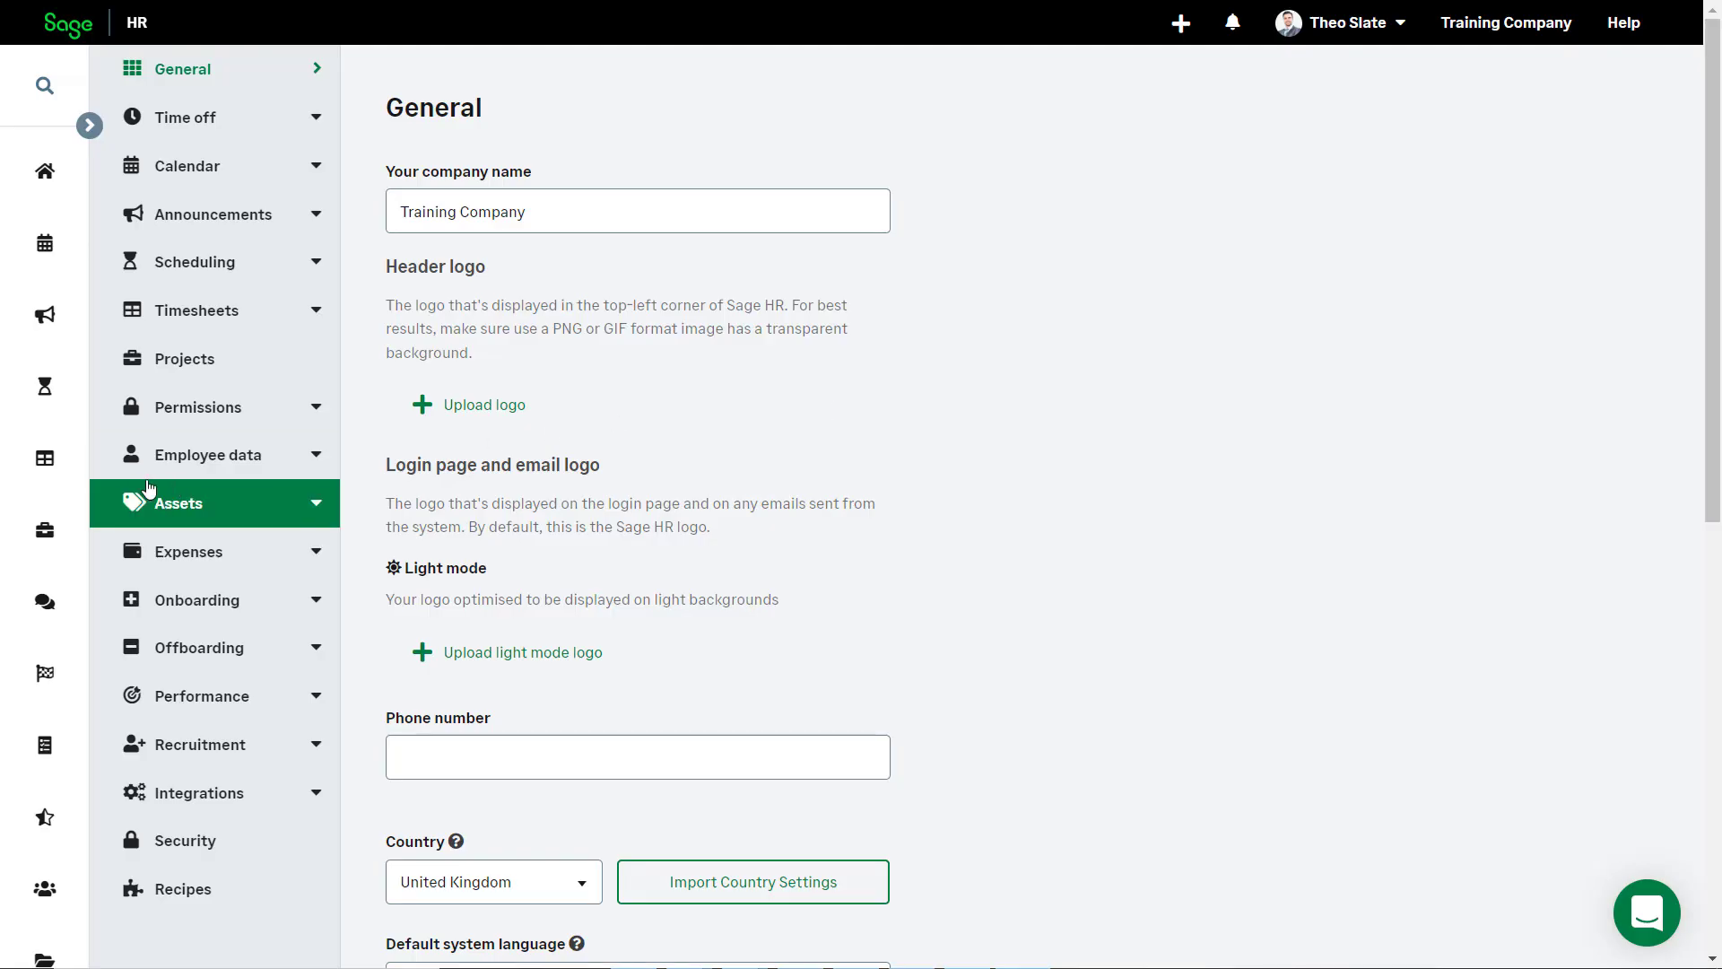
# Open Employee data > Employment statuses & Working patterns and scroll to the Working patterns list.
pyautogui.click(205, 470)
pyautogui.scroll(-5, 204, 473)
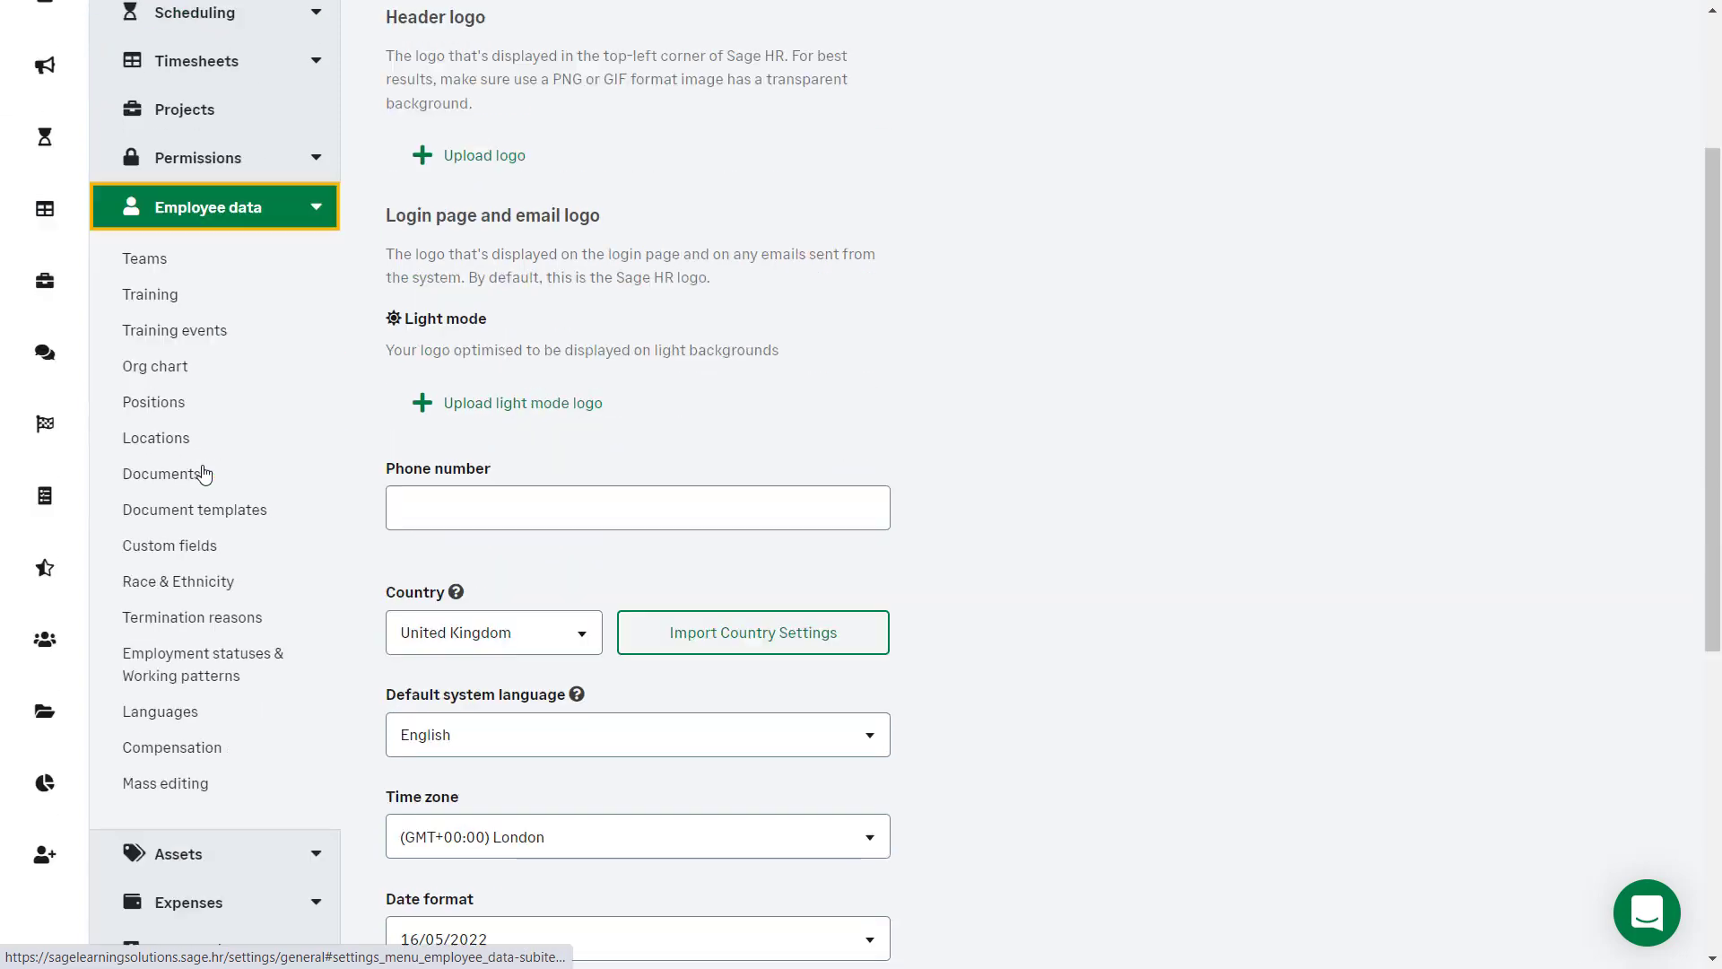
pyautogui.click(204, 473)
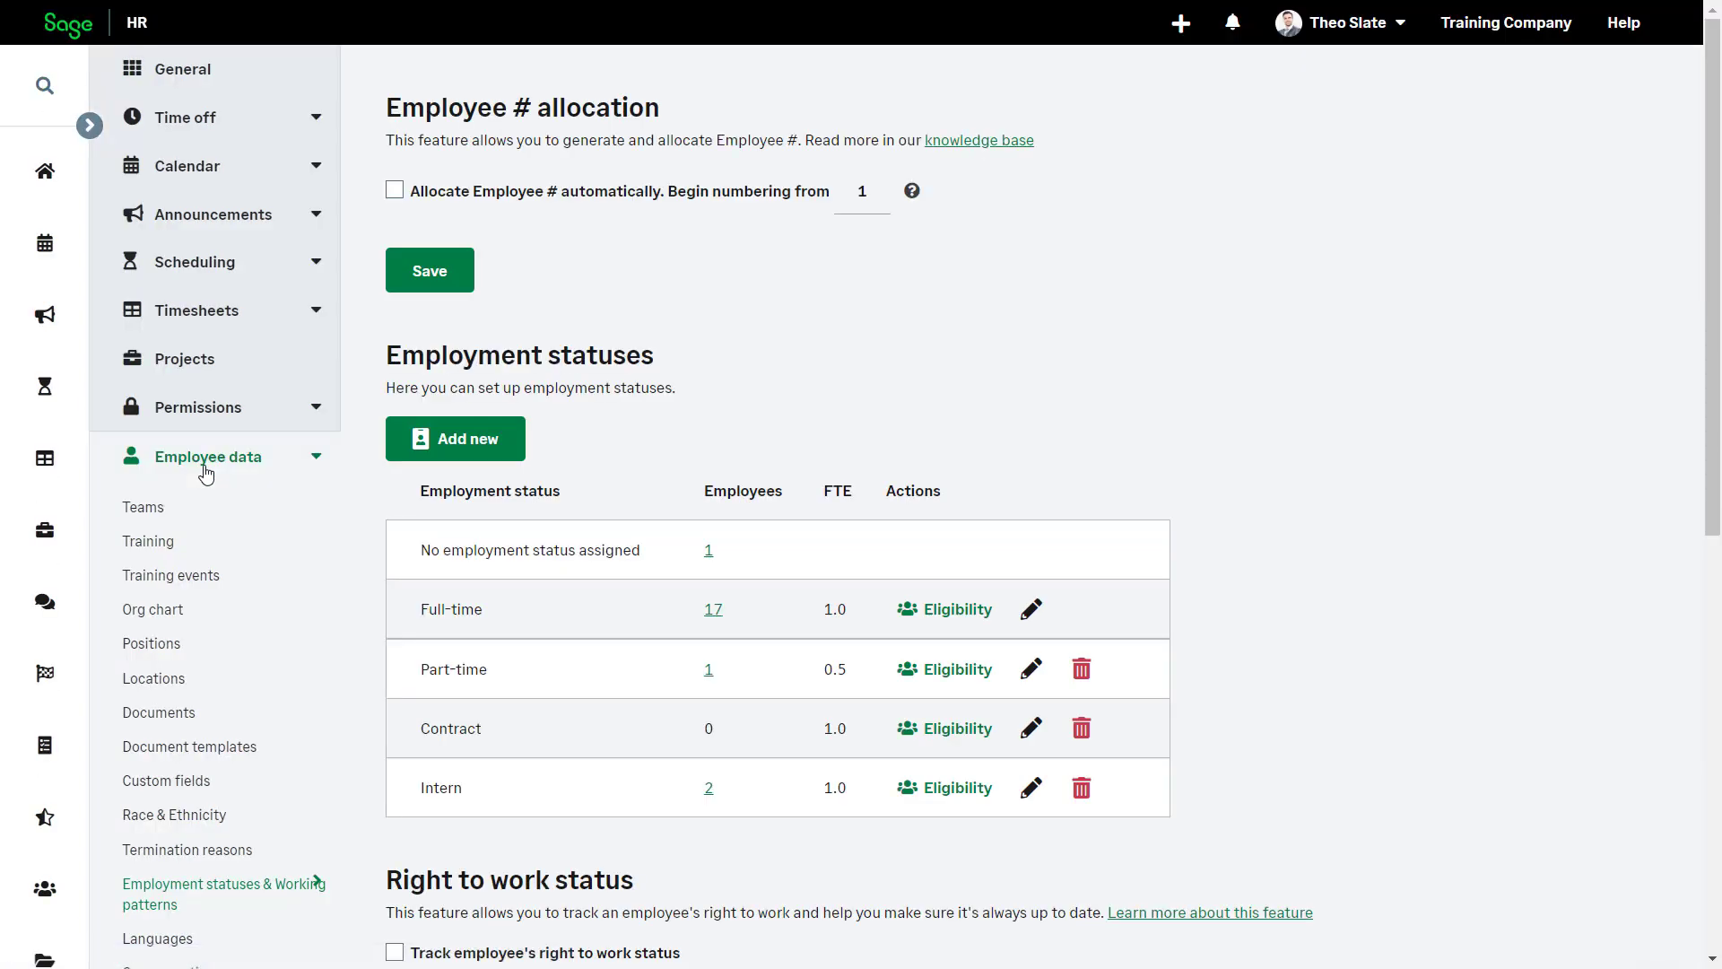
pyautogui.scroll(-9, 1294, 422)
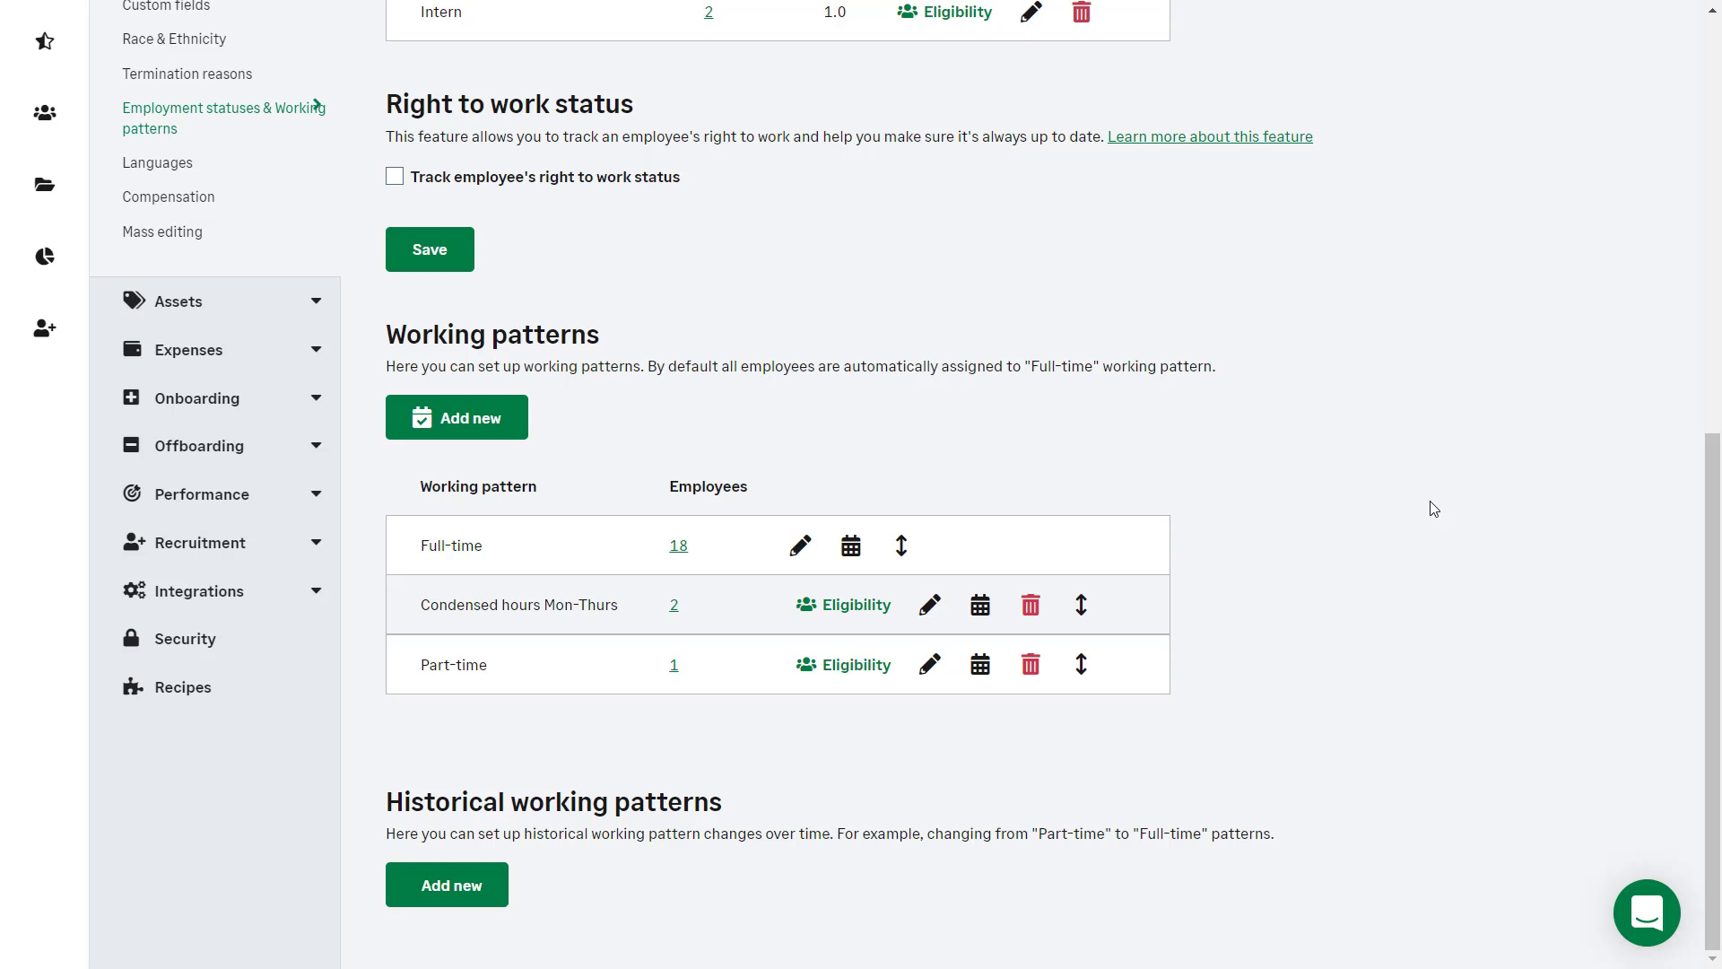
# Add a new working pattern named 'Part time - Saturday only'.
pyautogui.click(456, 417)
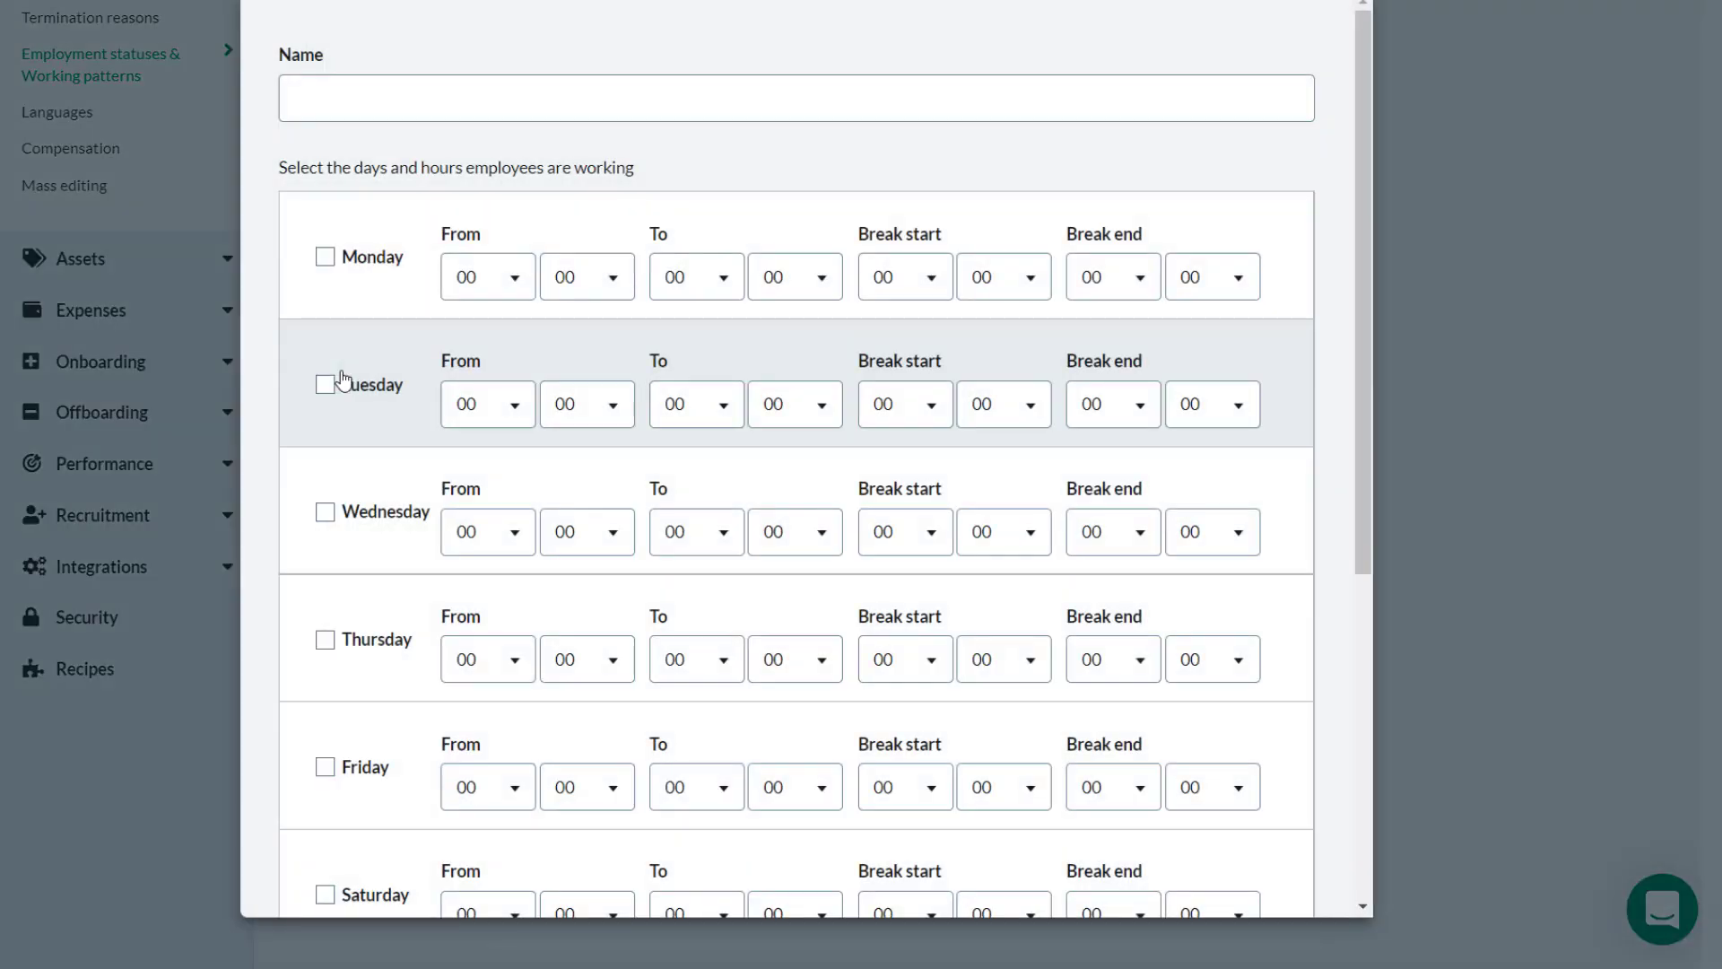
pyautogui.click(387, 79)
pyautogui.write('Part time -')
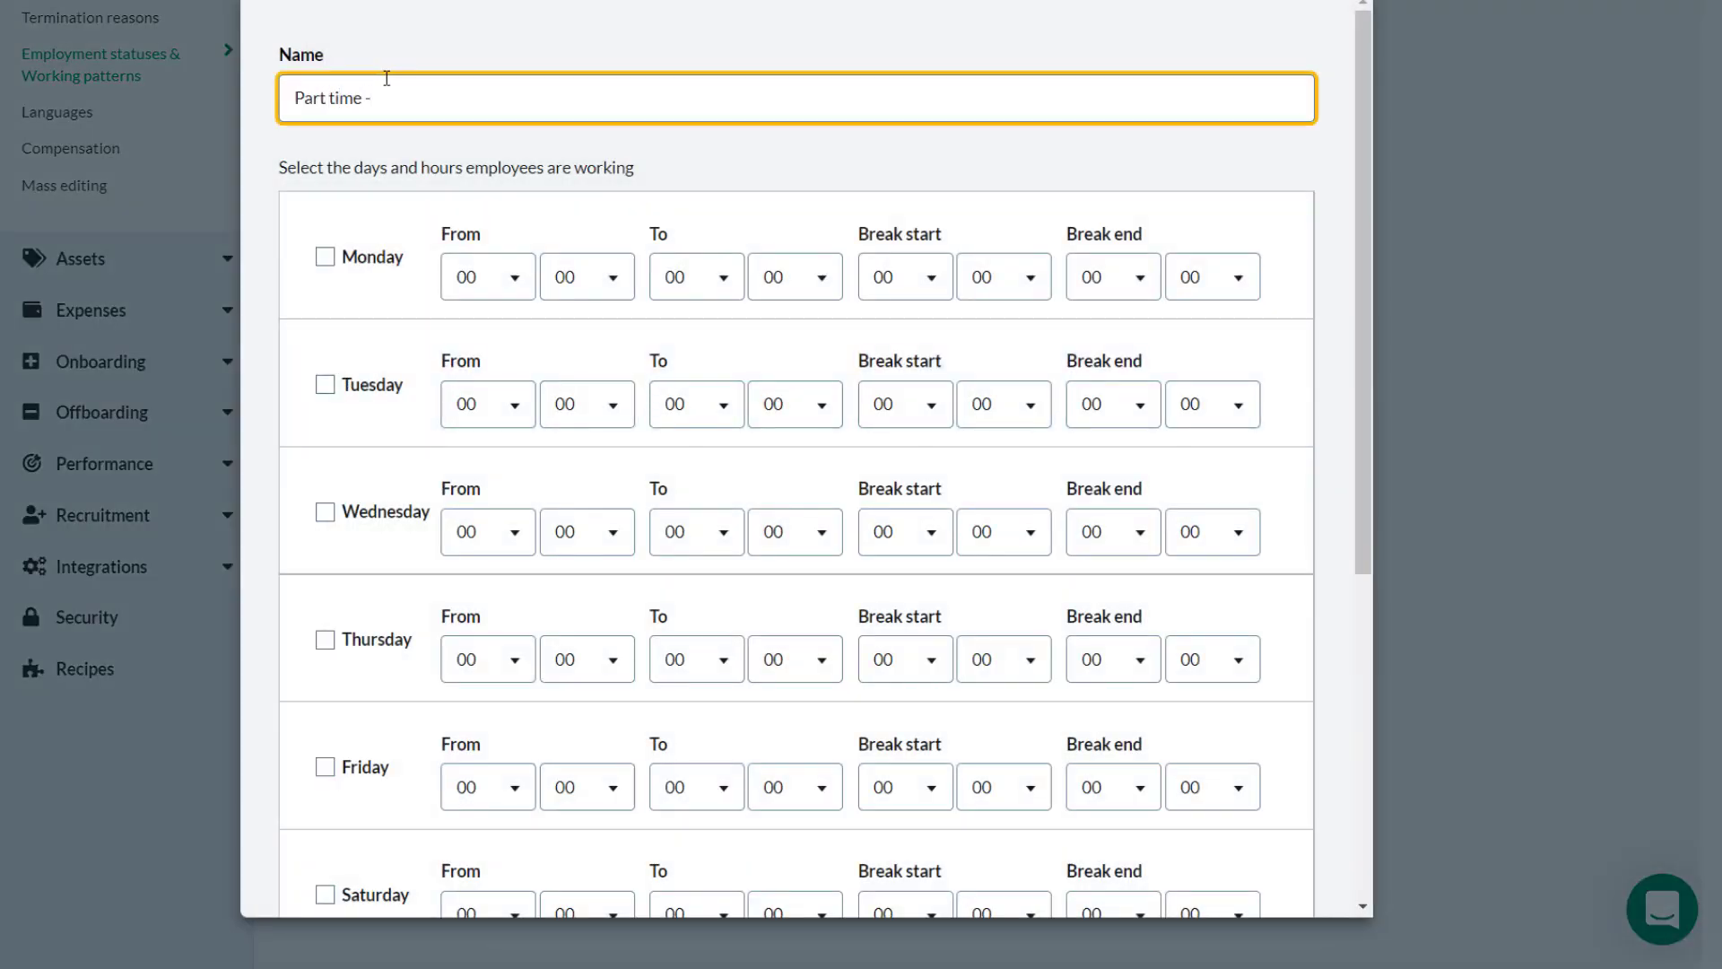
pyautogui.write(' Saturday only')
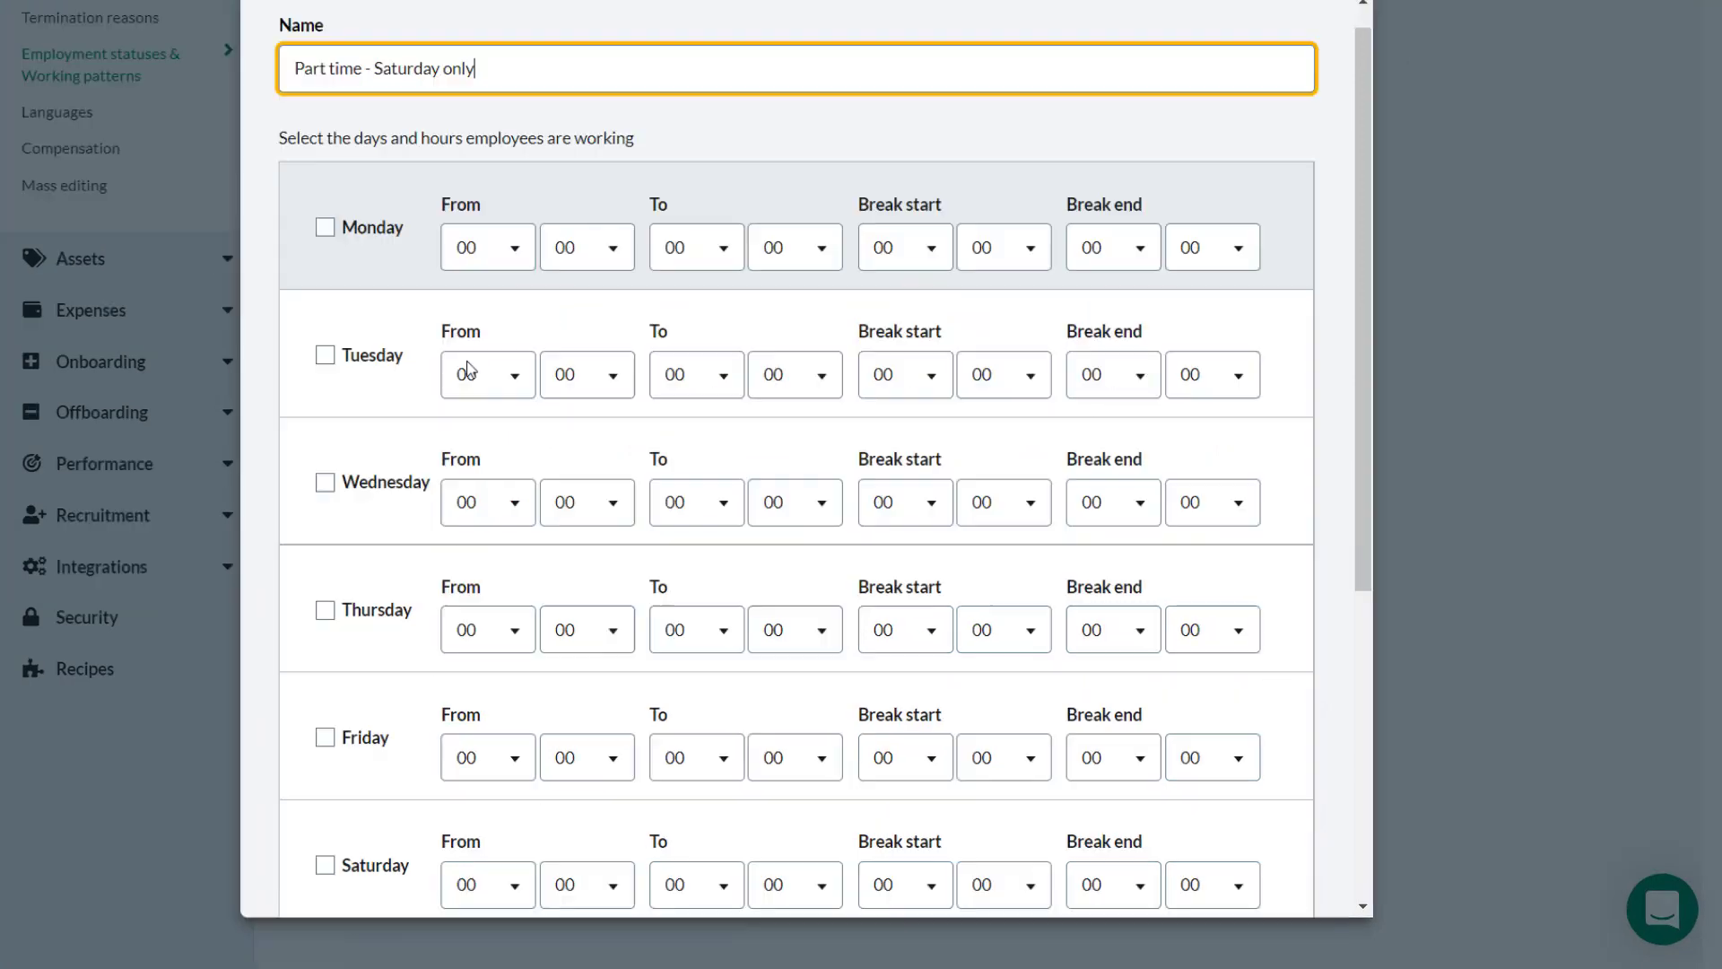
pyautogui.scroll(-3, 529, 546)
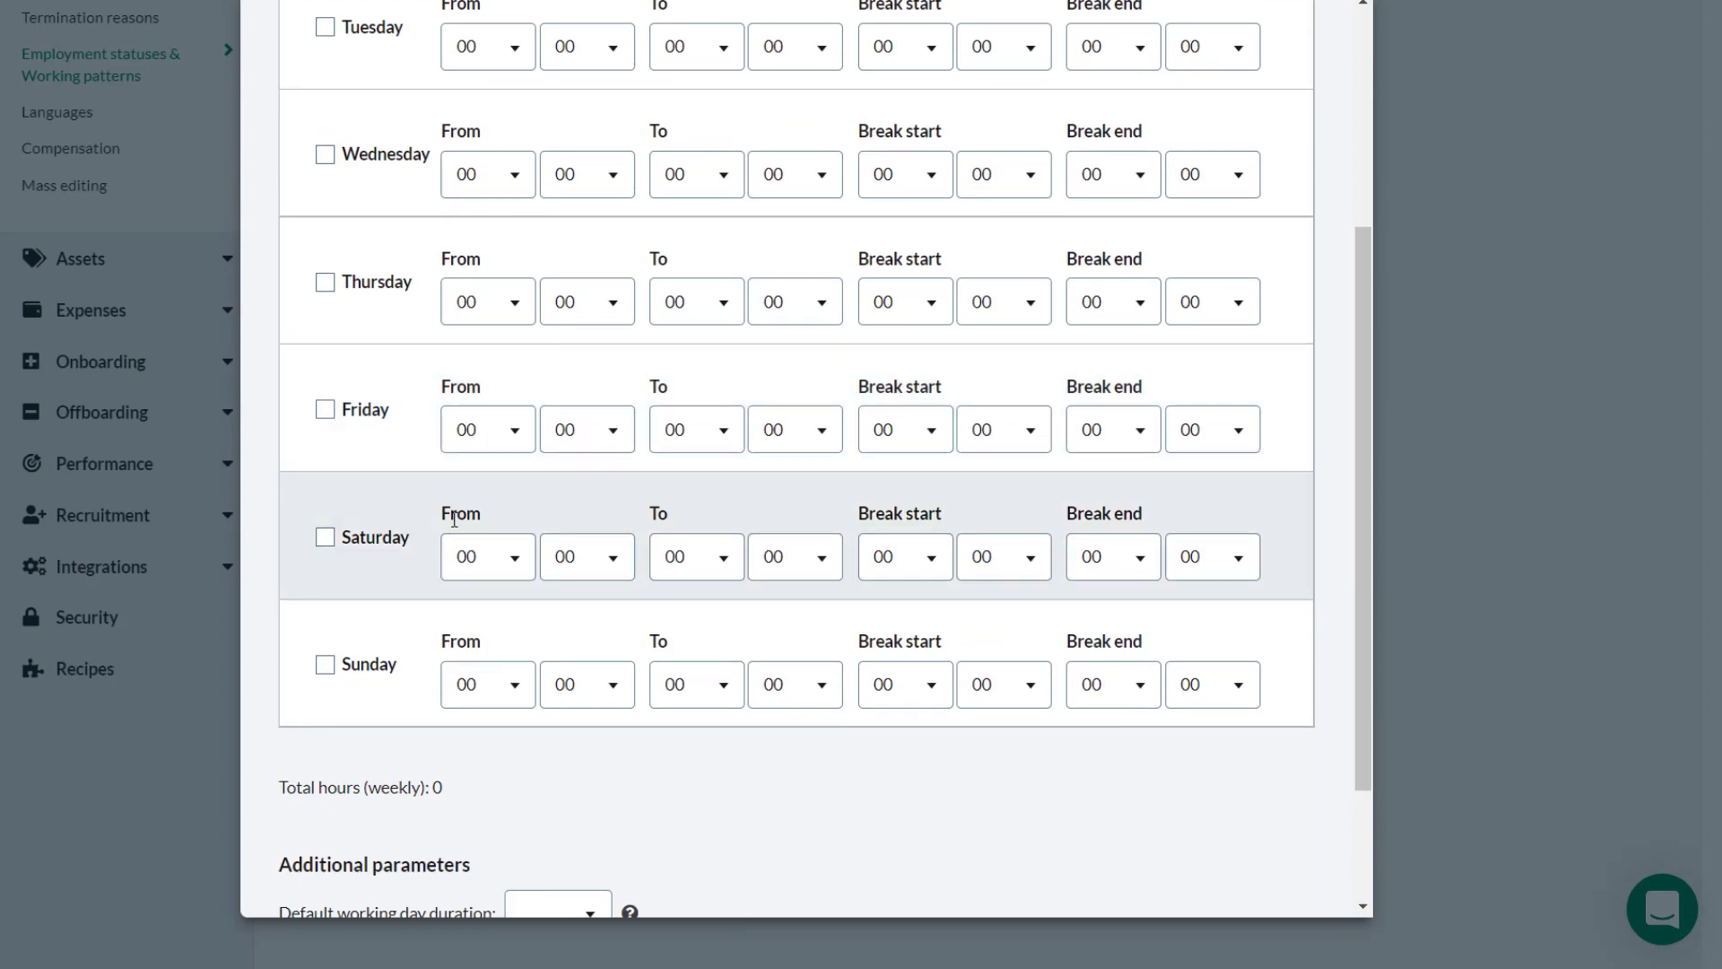
# Make Saturday a working day from 09 to 17.
pyautogui.click(325, 537)
pyautogui.click(518, 561)
pyautogui.moveTo(521, 752); pyautogui.dragTo(528, 778)
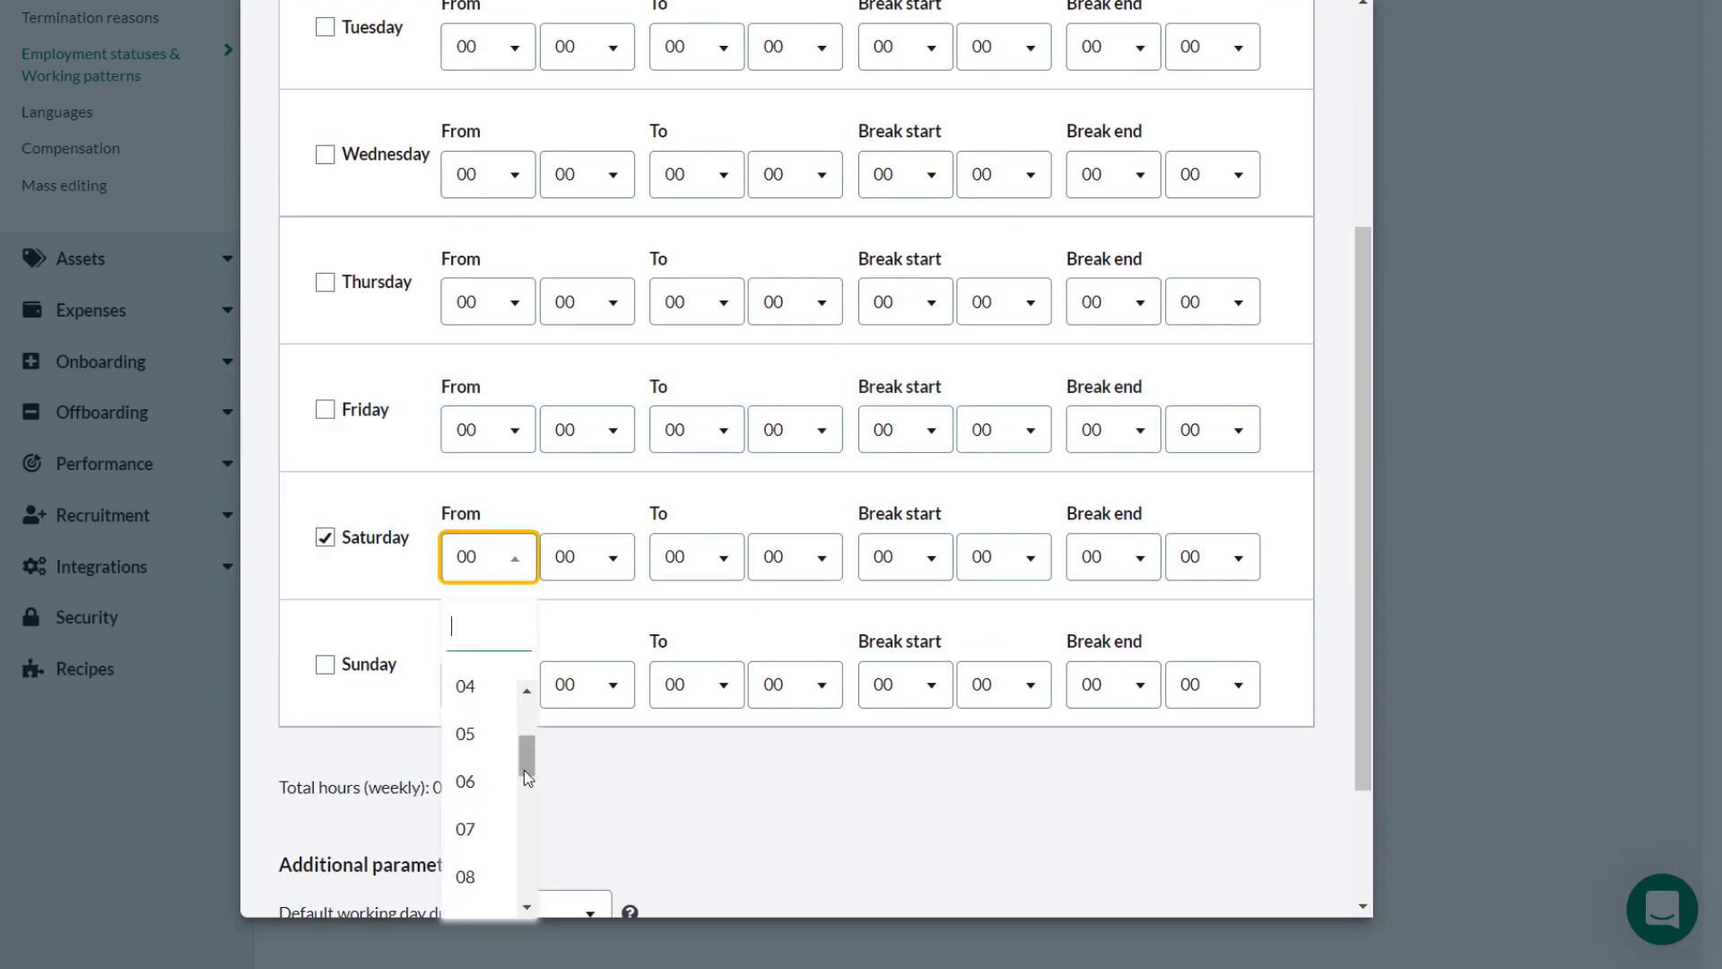
pyautogui.click(502, 908)
pyautogui.click(697, 557)
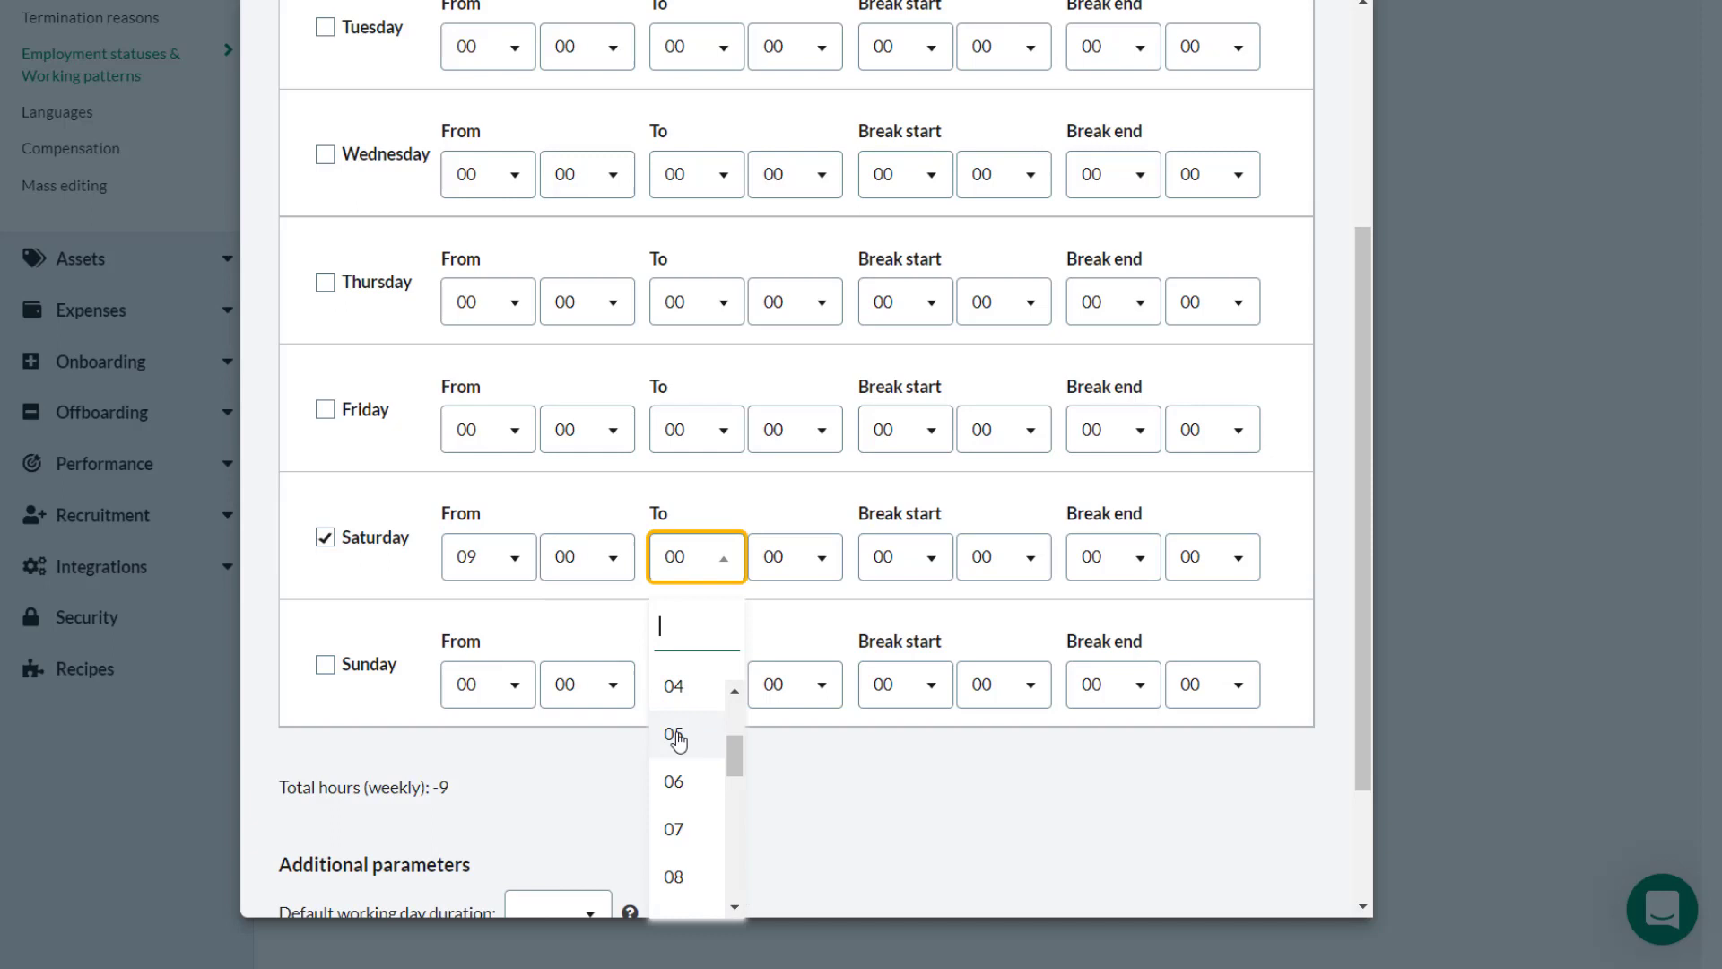
pyautogui.scroll(-5, 679, 740)
pyautogui.scroll(1, 717, 861)
pyautogui.click(682, 780)
# Give Saturday a break from 12 to 13.
pyautogui.click(933, 560)
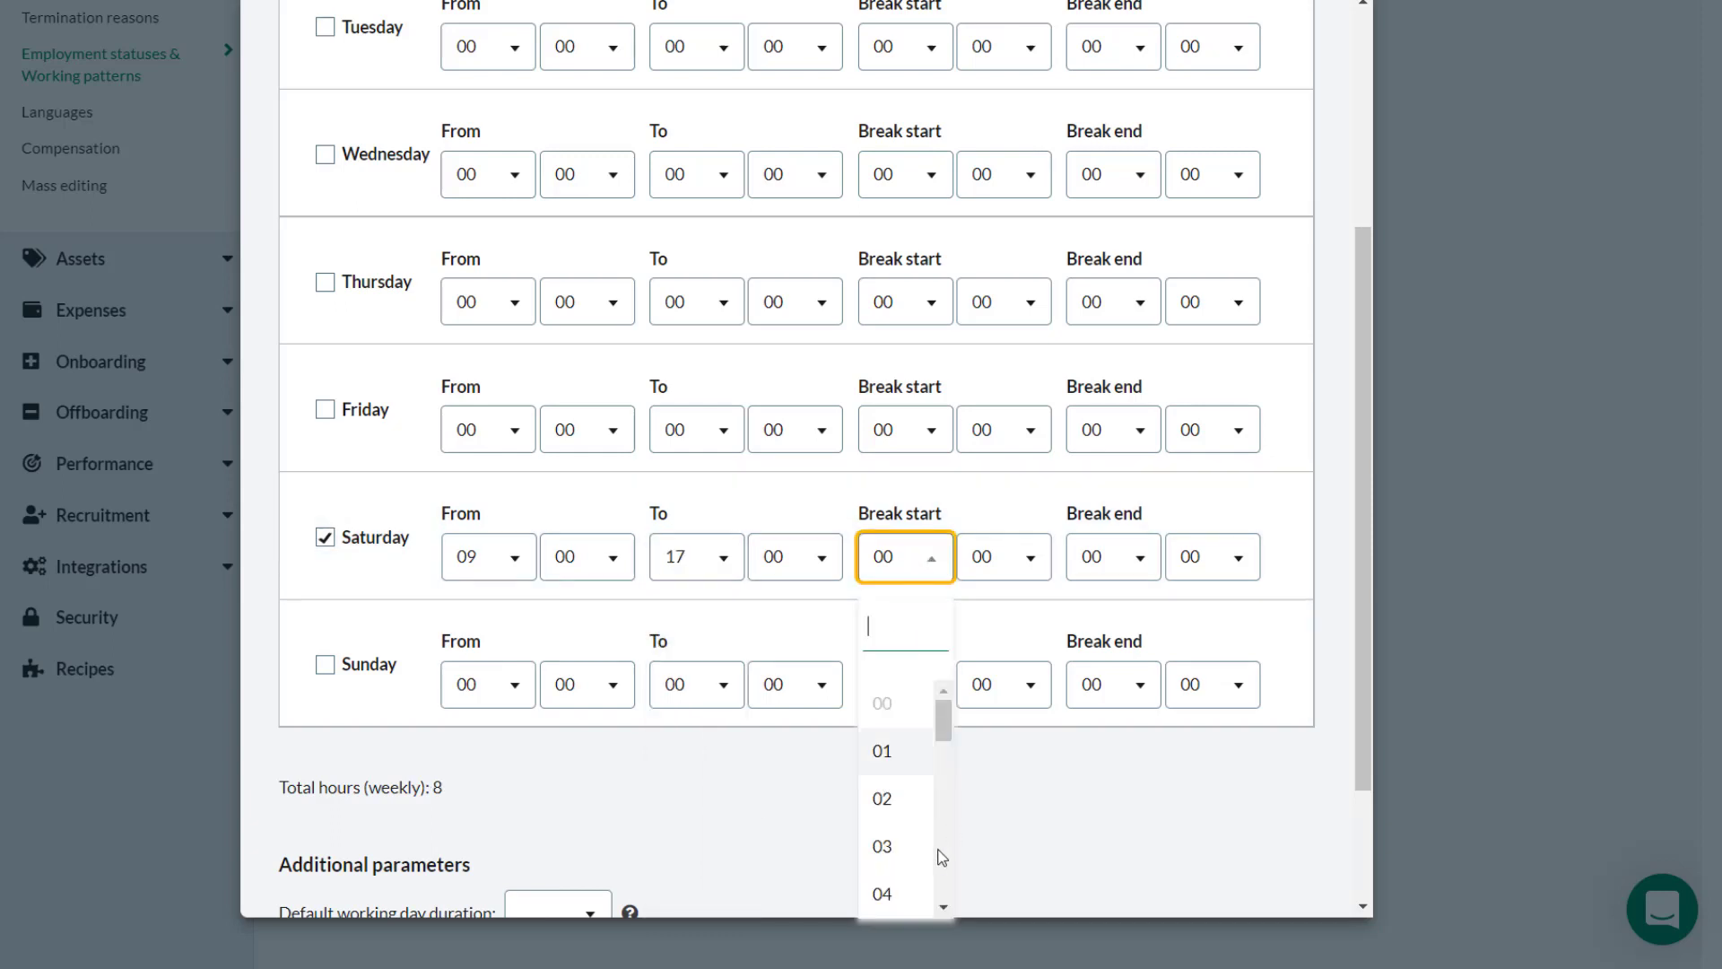
pyautogui.scroll(-3, 942, 861)
pyautogui.click(884, 890)
pyautogui.click(1139, 558)
pyautogui.scroll(-1, 1160, 862)
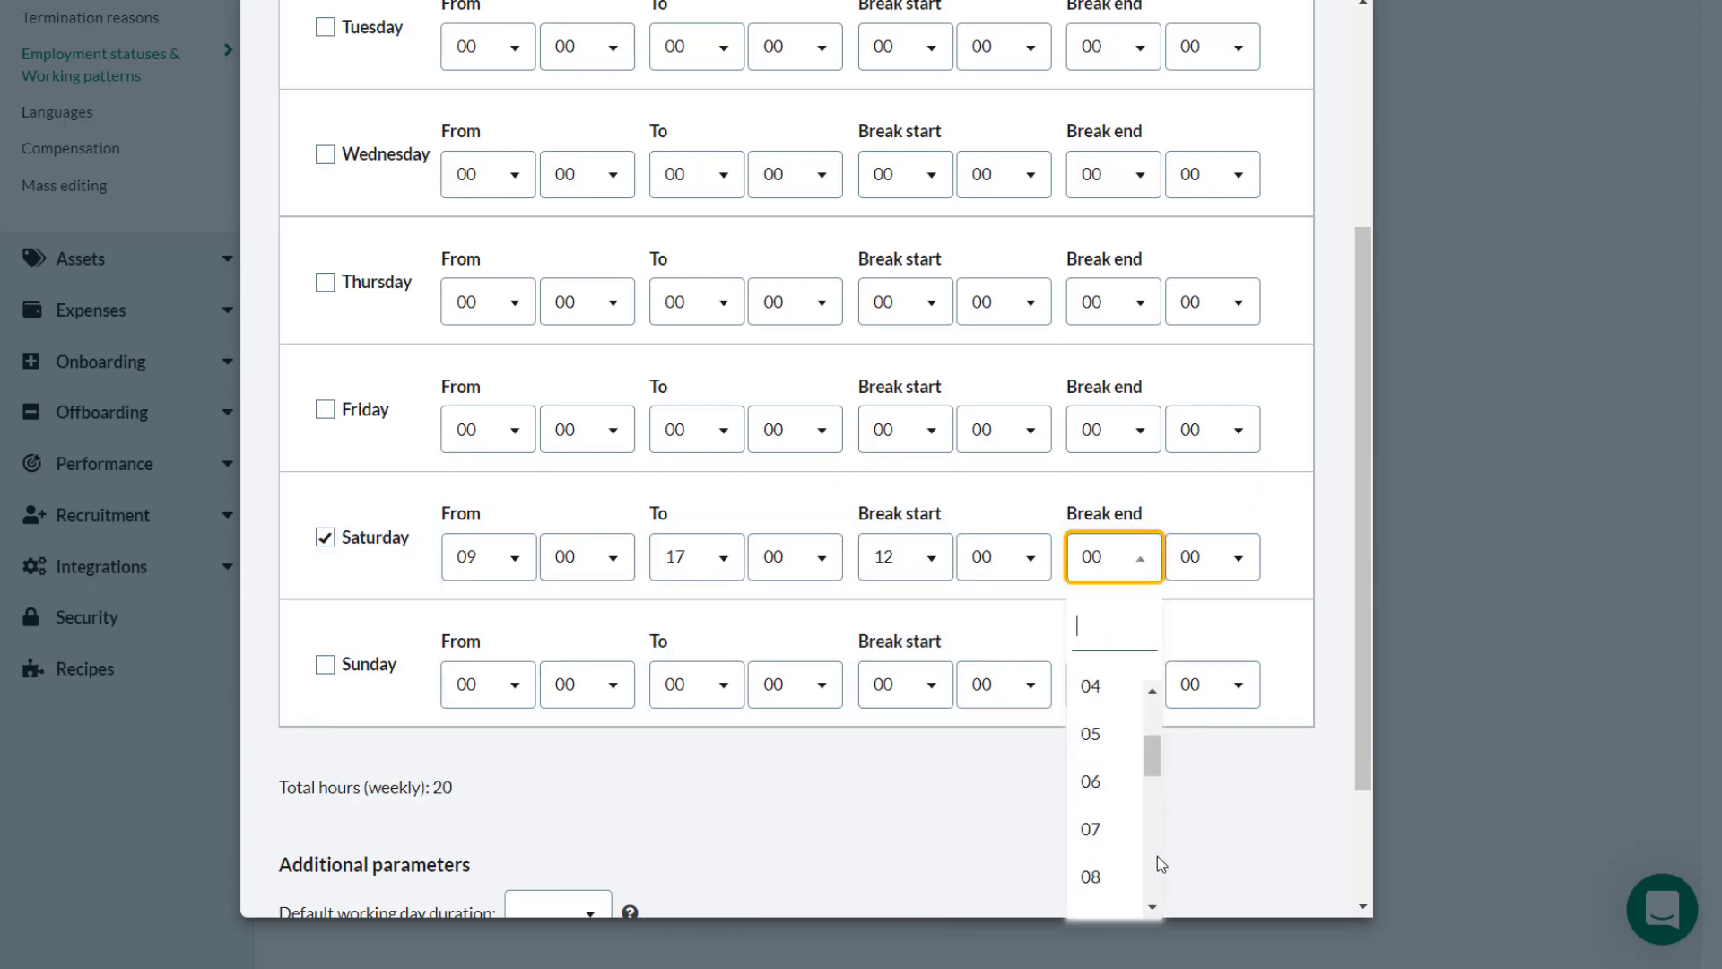
pyautogui.scroll(-2, 1160, 863)
pyautogui.click(1098, 908)
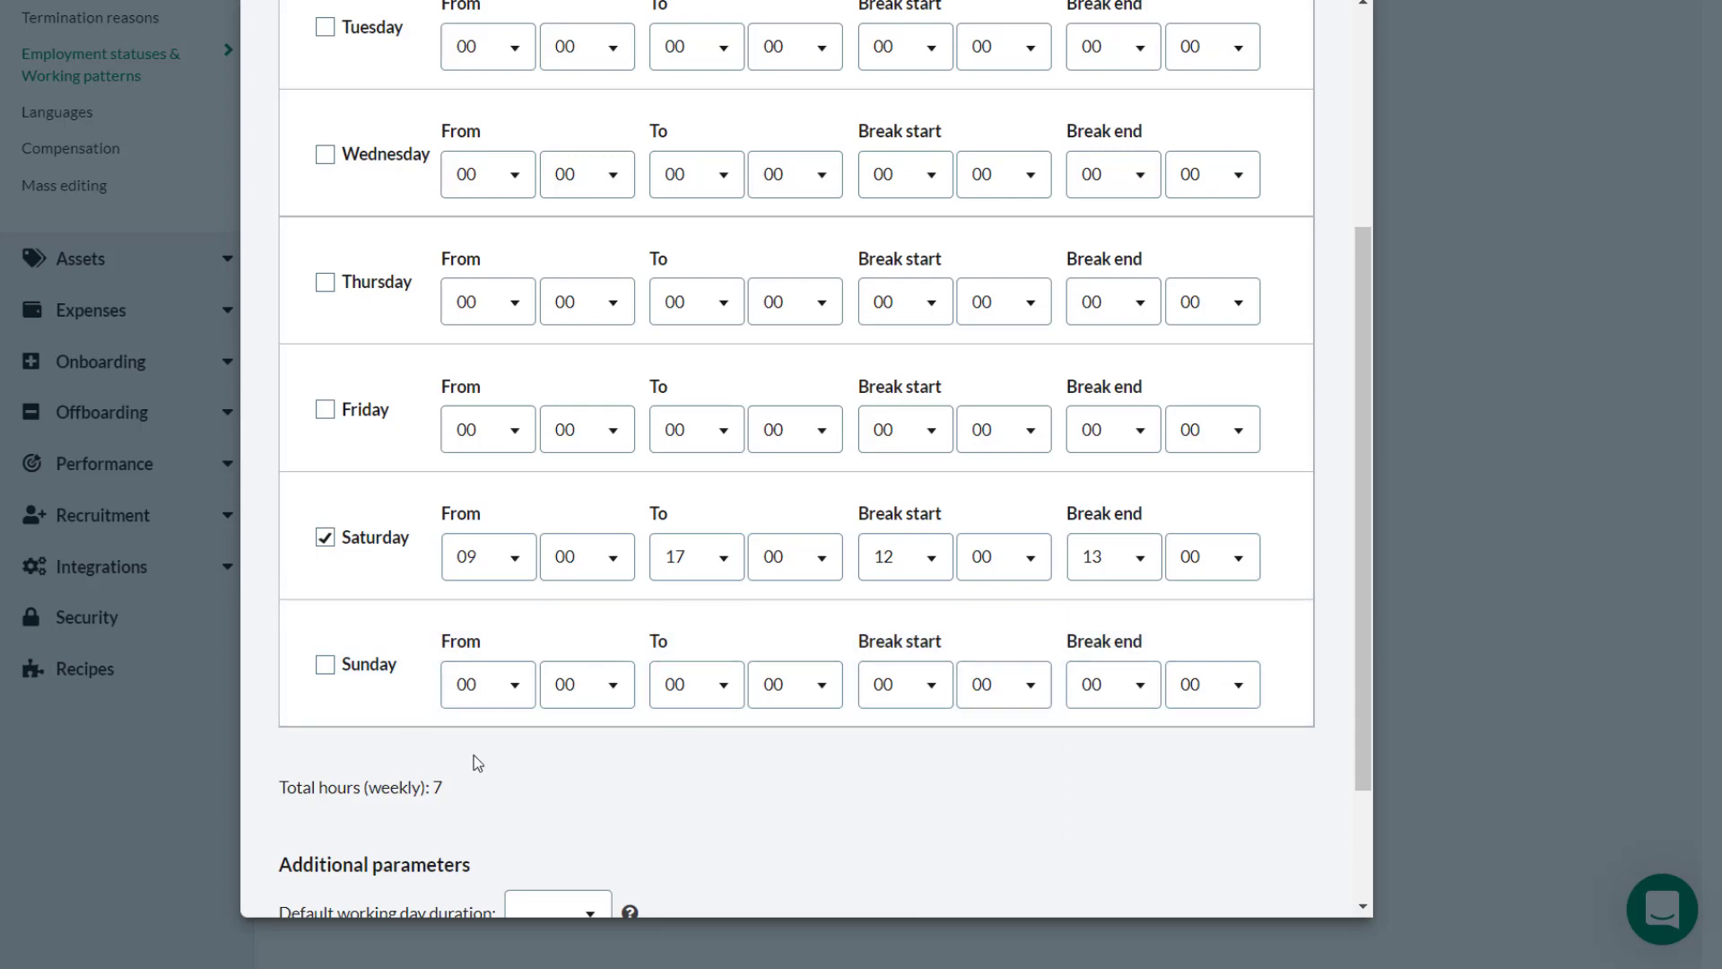
pyautogui.scroll(-1, 530, 769)
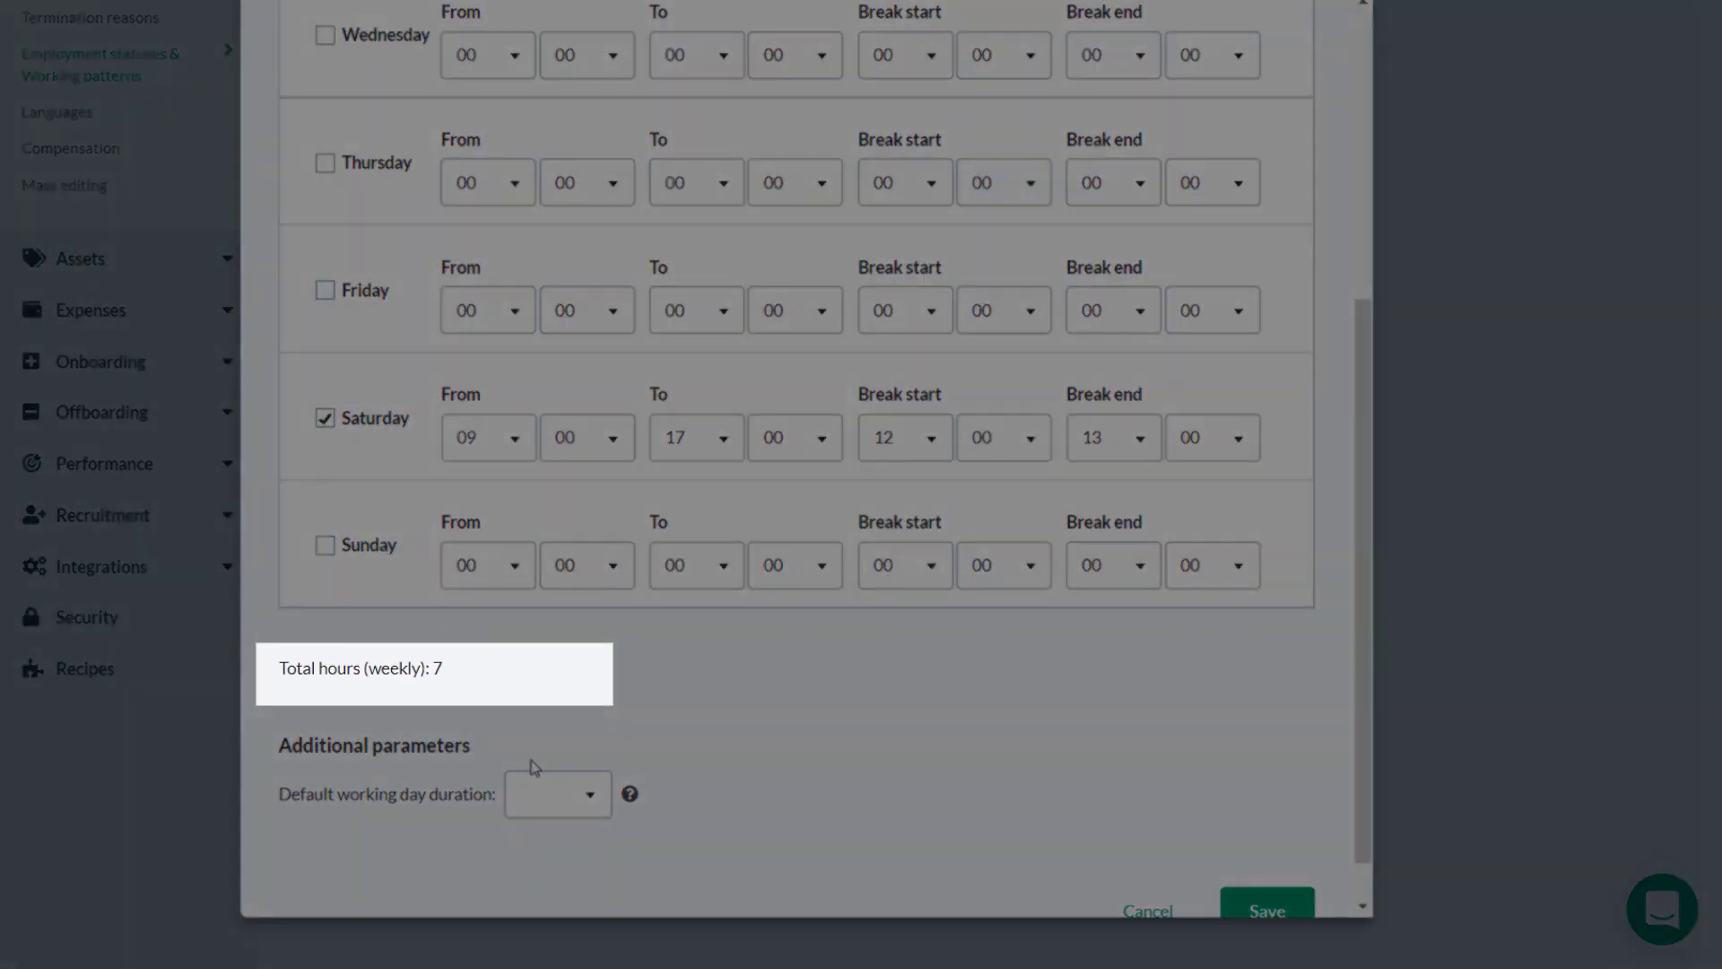
pyautogui.scroll(-1, 535, 767)
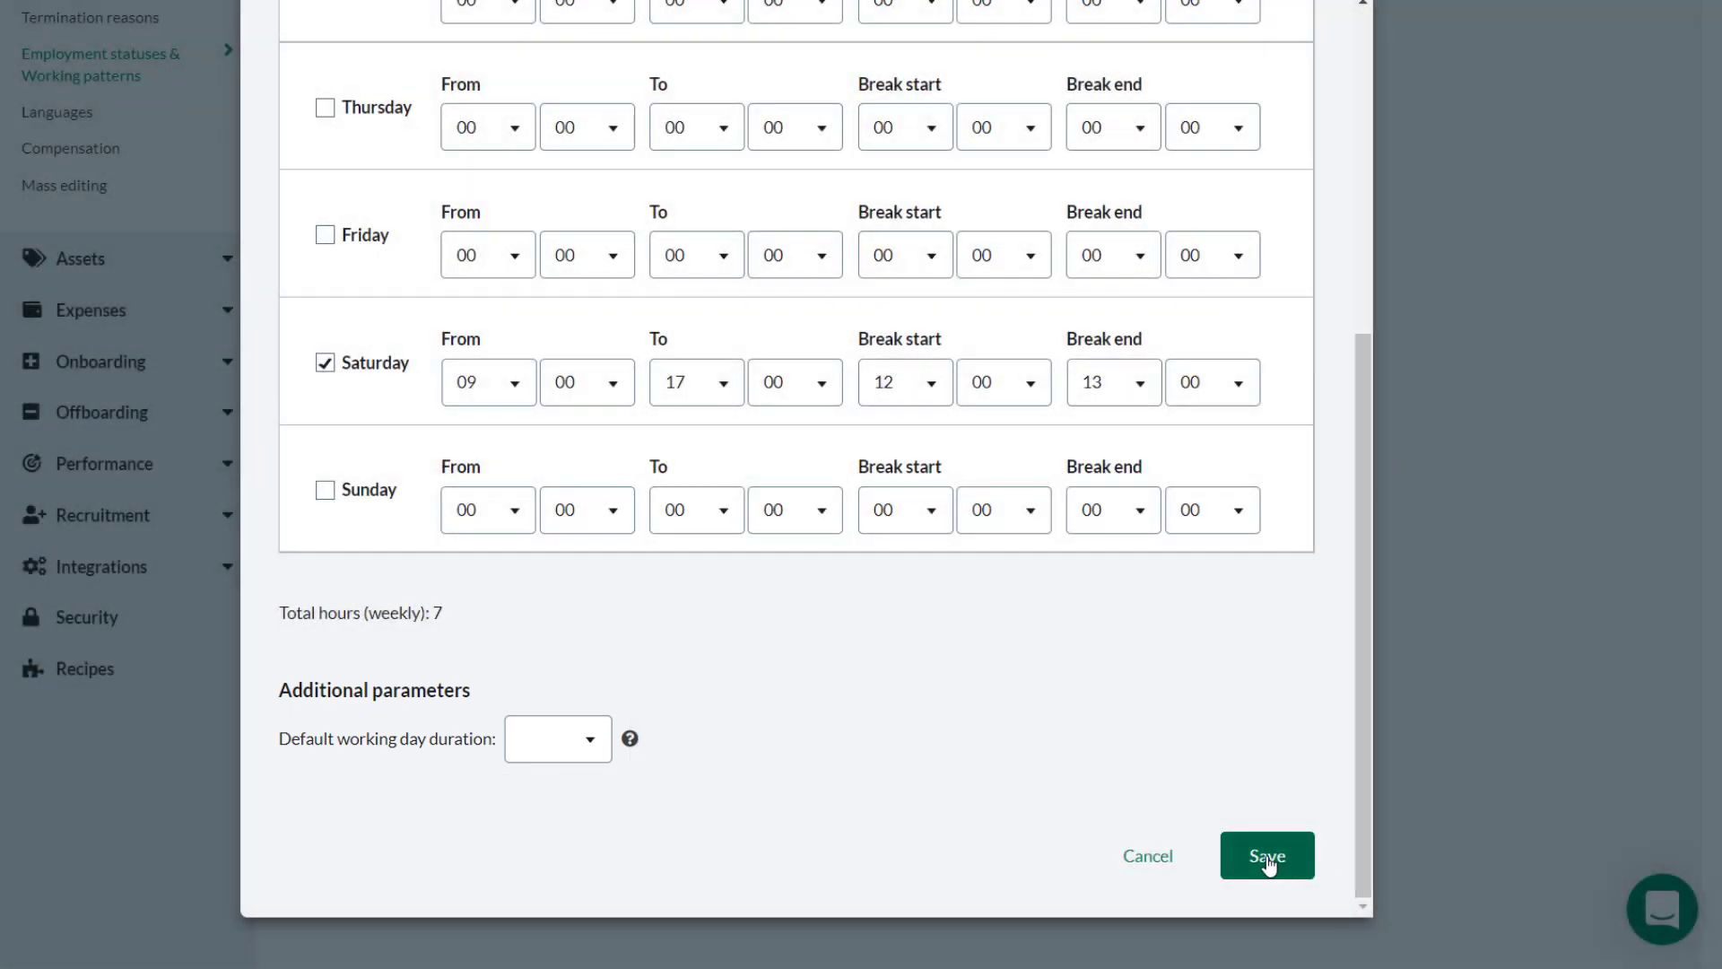
# Save the Saturday-only pattern, make the Building Assistant eligible, and check its 1-employee count.
pyautogui.click(1267, 863)
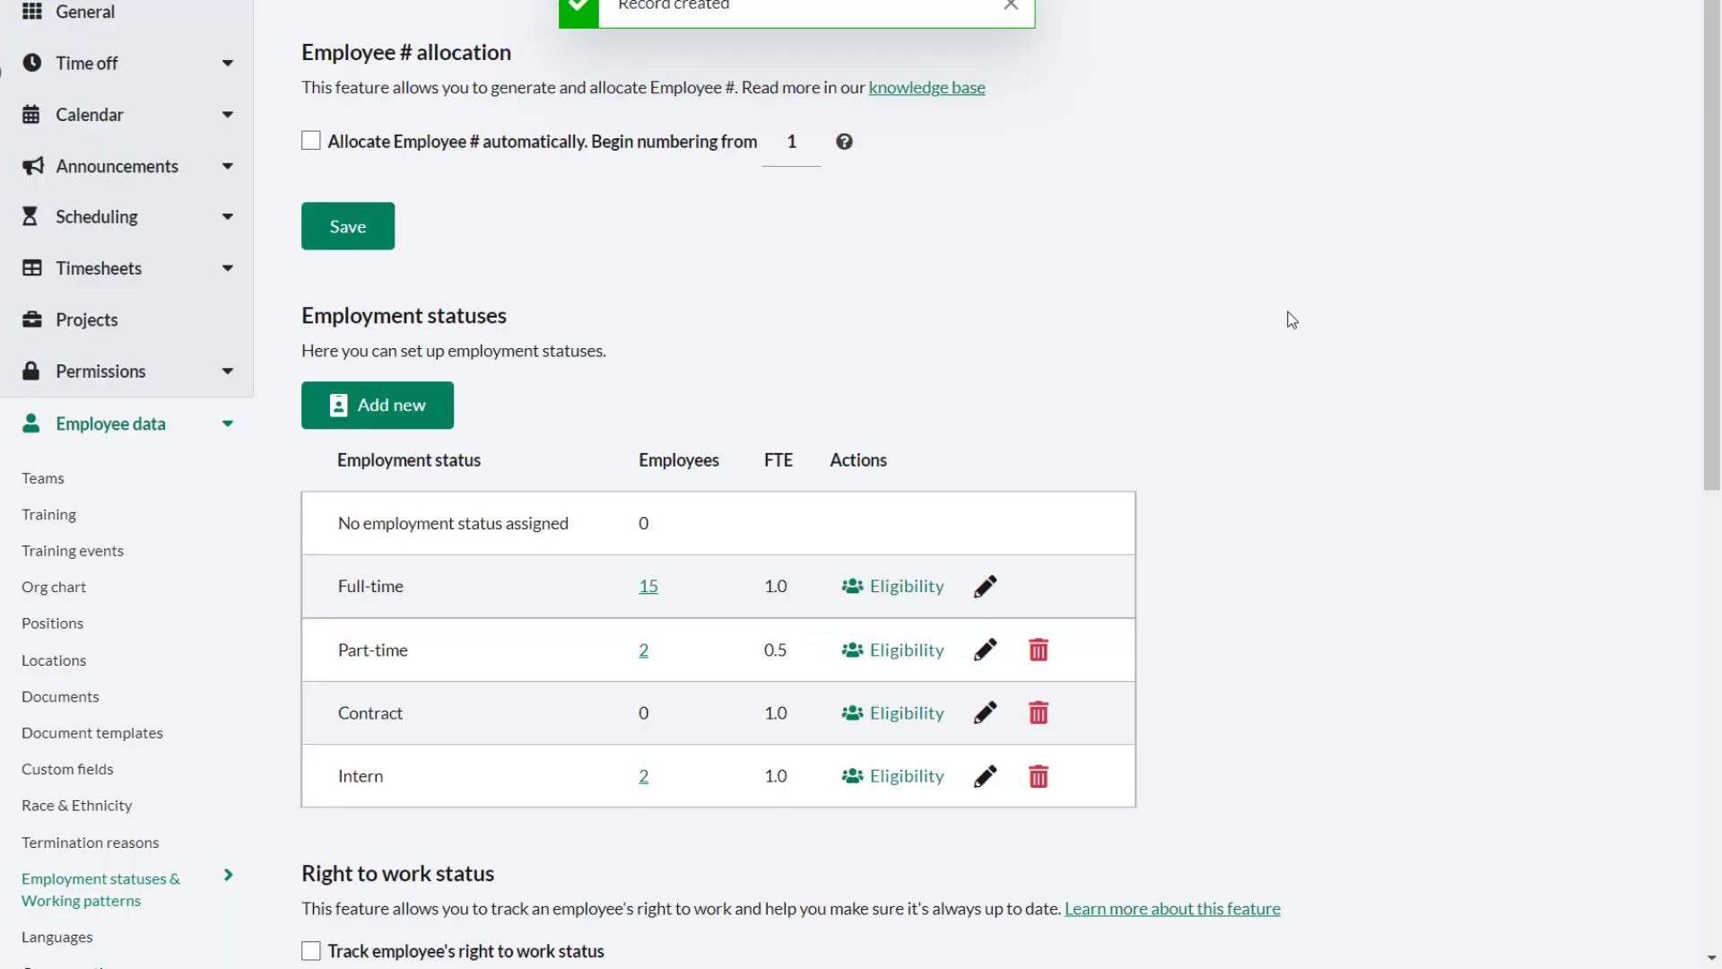
pyautogui.scroll(-10, 1292, 320)
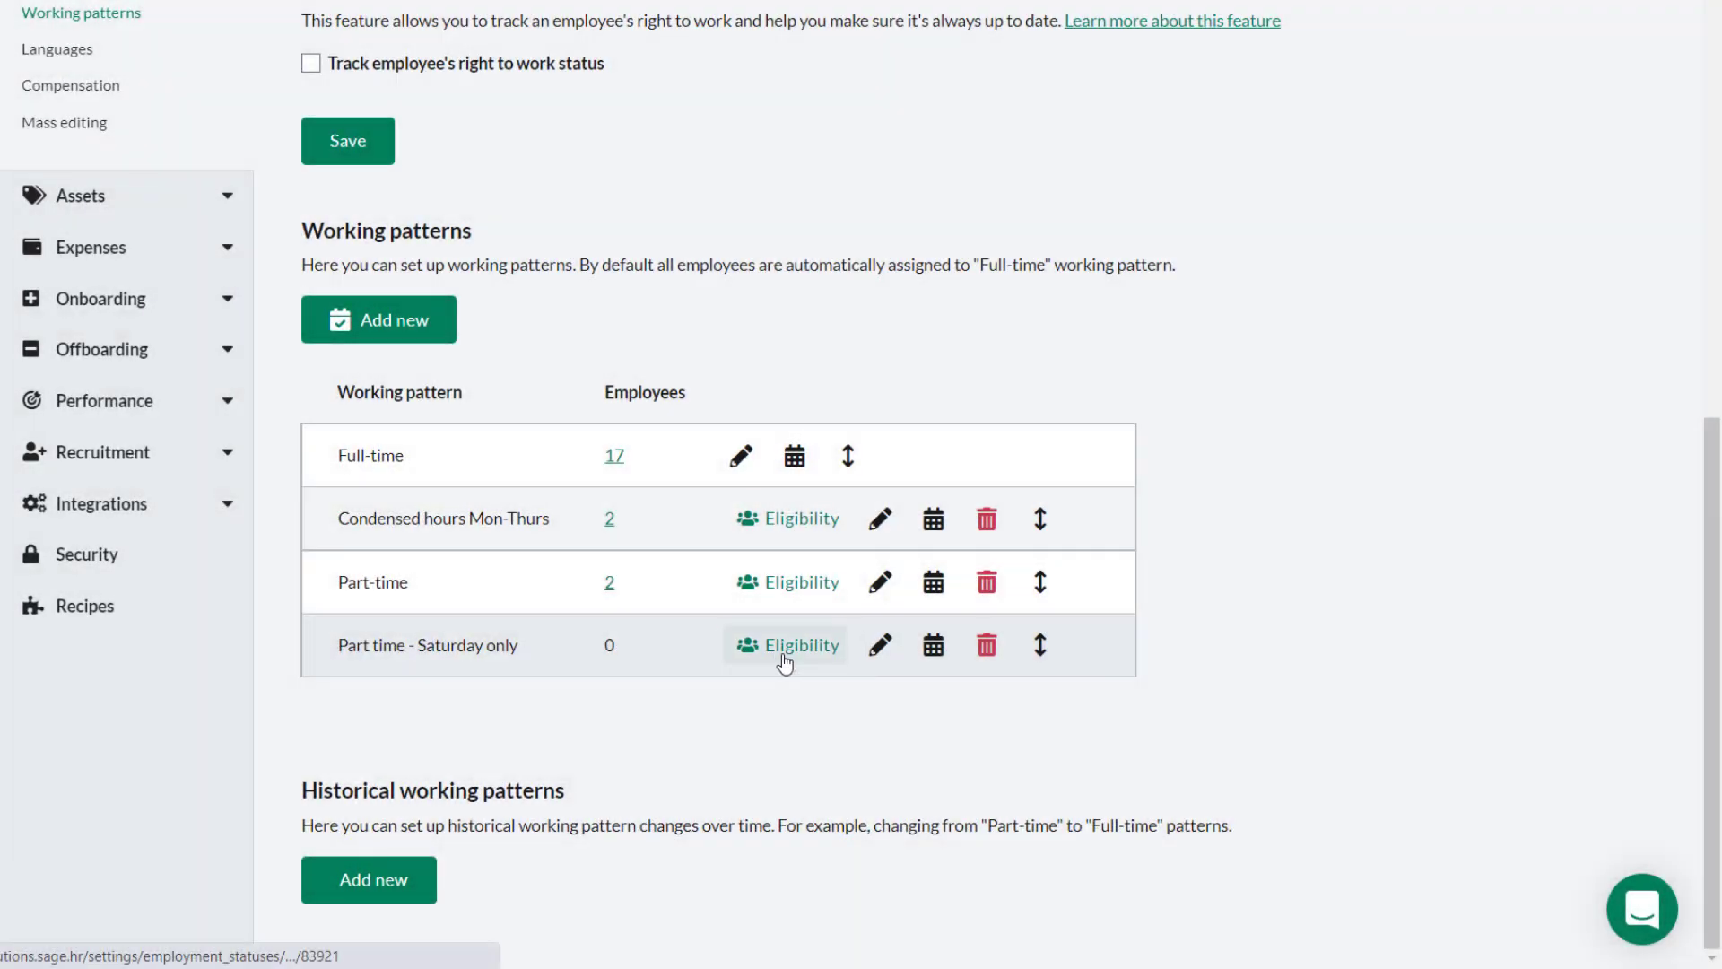
pyautogui.click(785, 662)
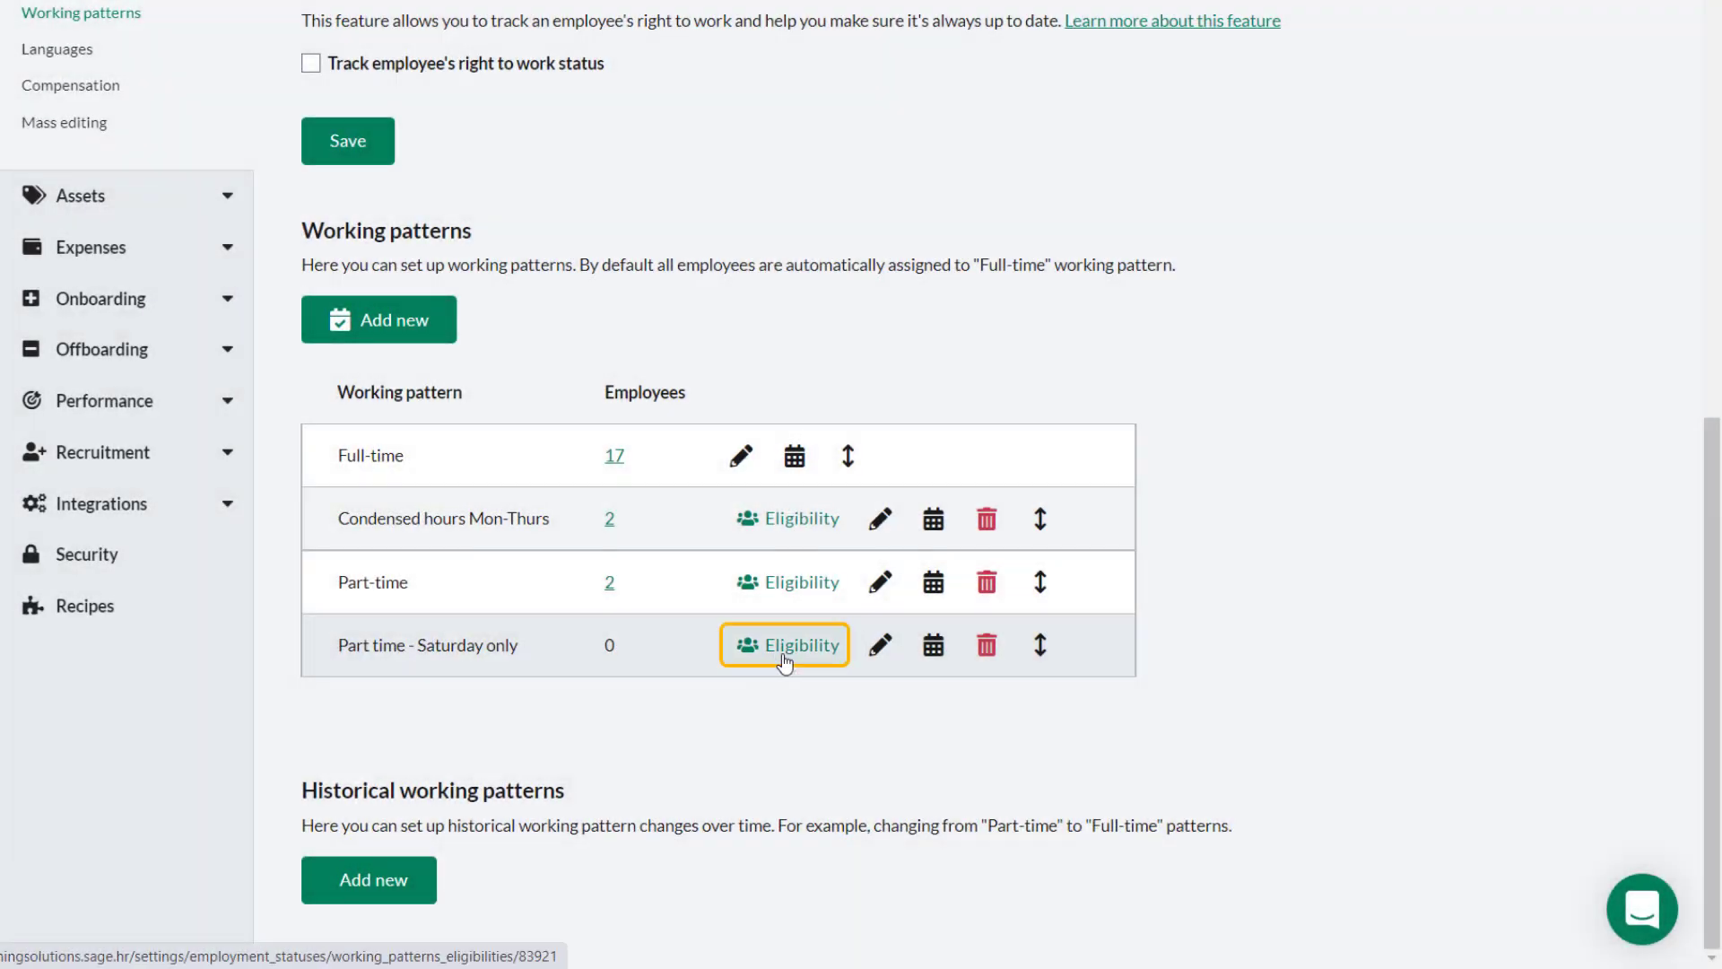
pyautogui.scroll(-4, 781, 661)
pyautogui.click(523, 223)
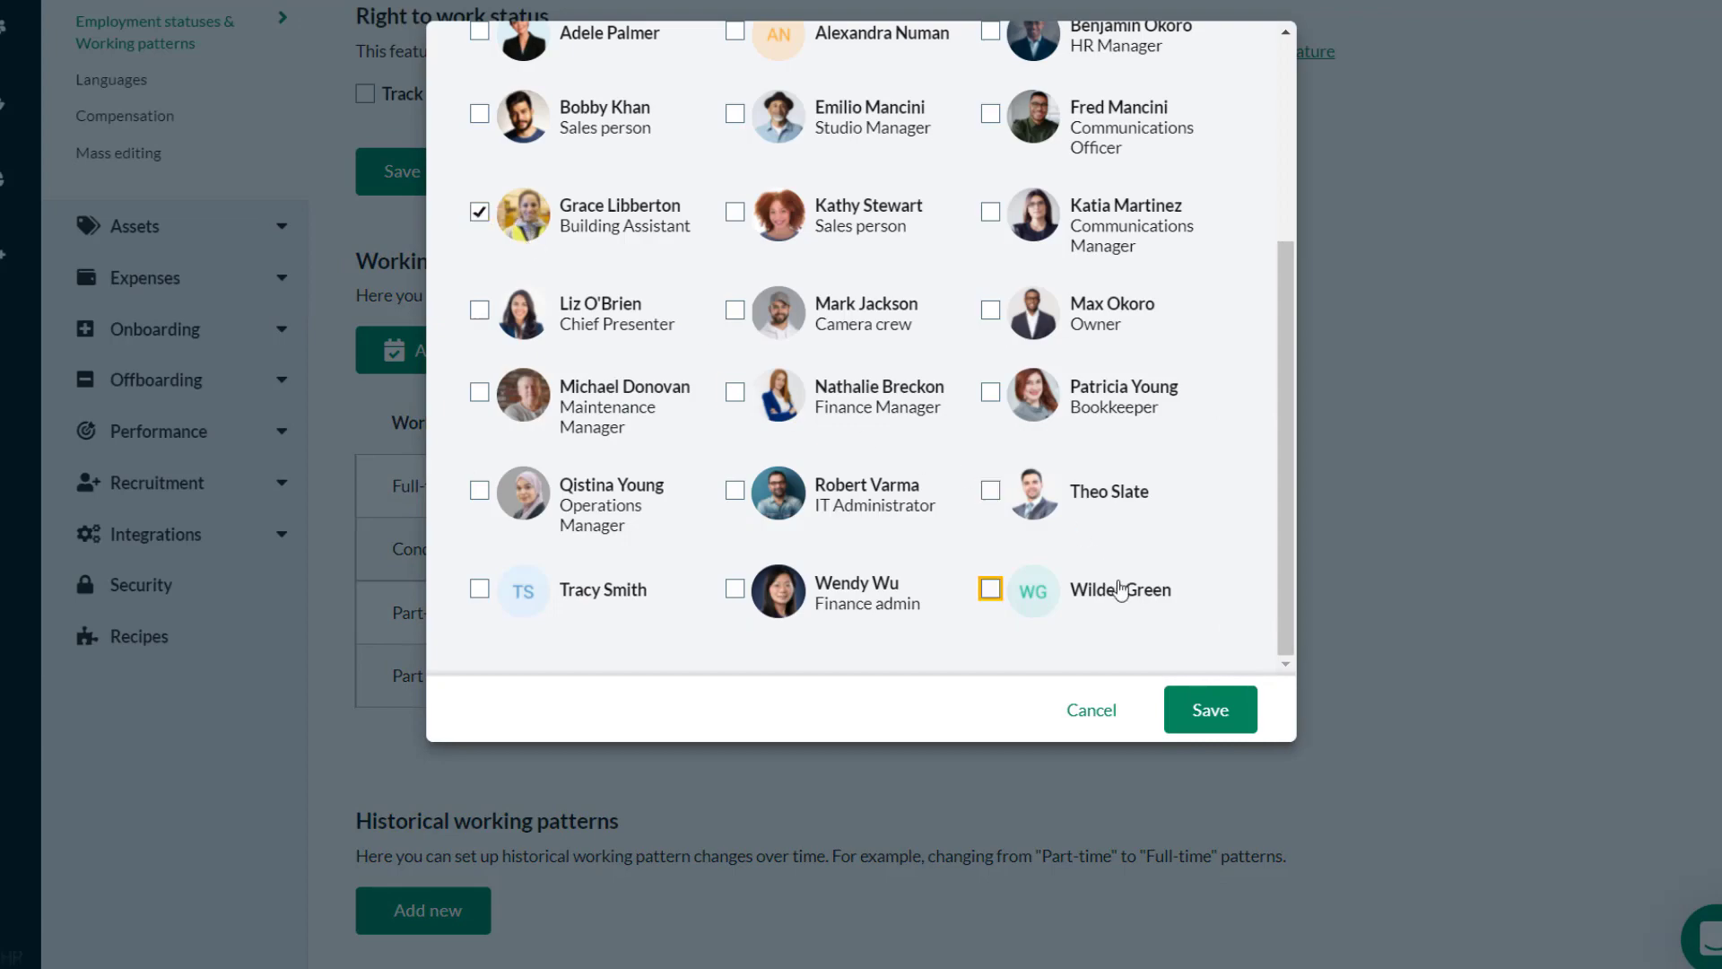
pyautogui.click(1198, 709)
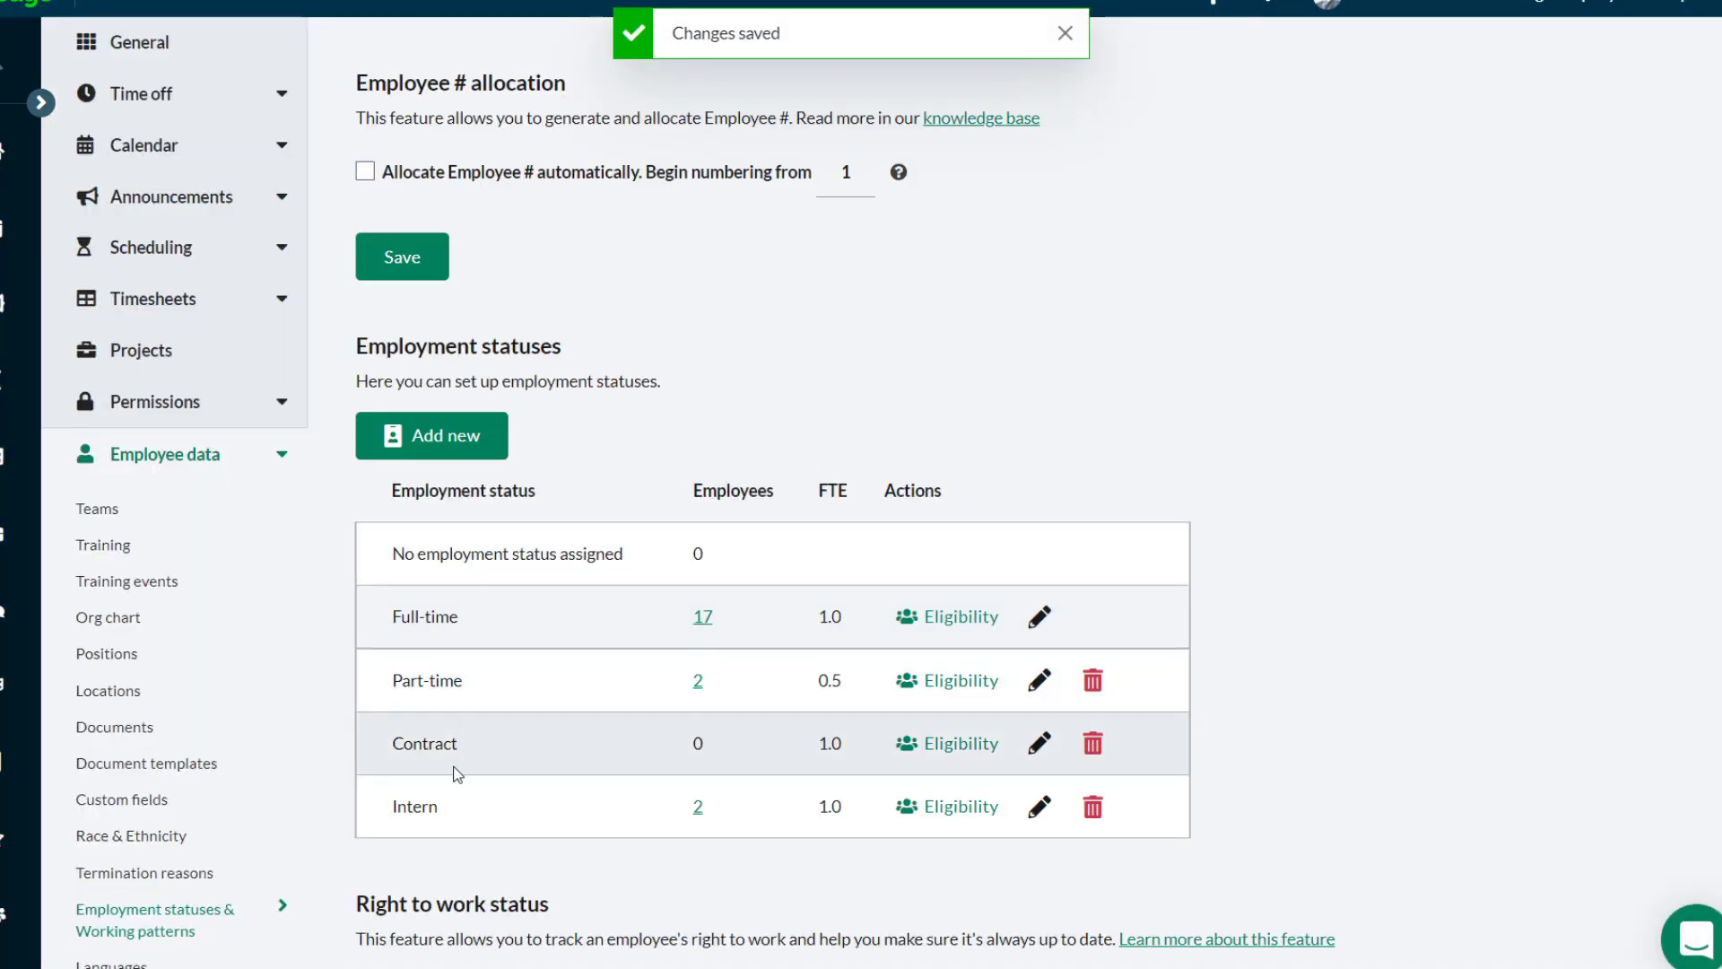
pyautogui.scroll(-8, 1346, 574)
pyautogui.scroll(-2, 1339, 575)
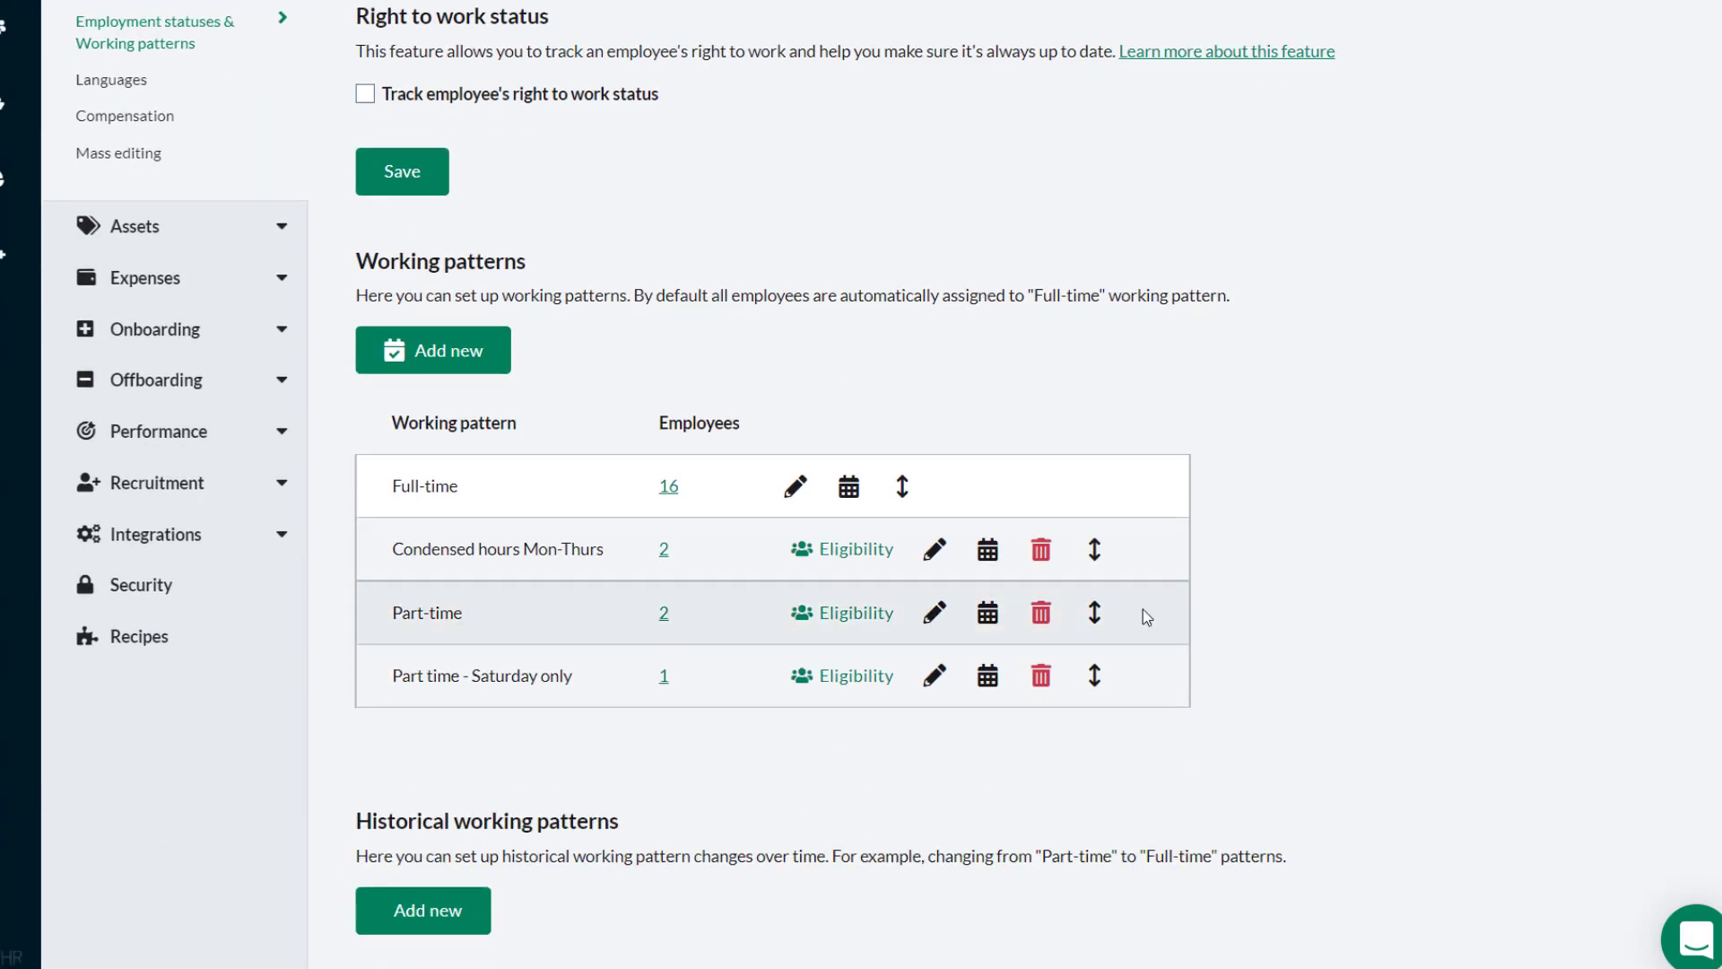
pyautogui.click(664, 677)
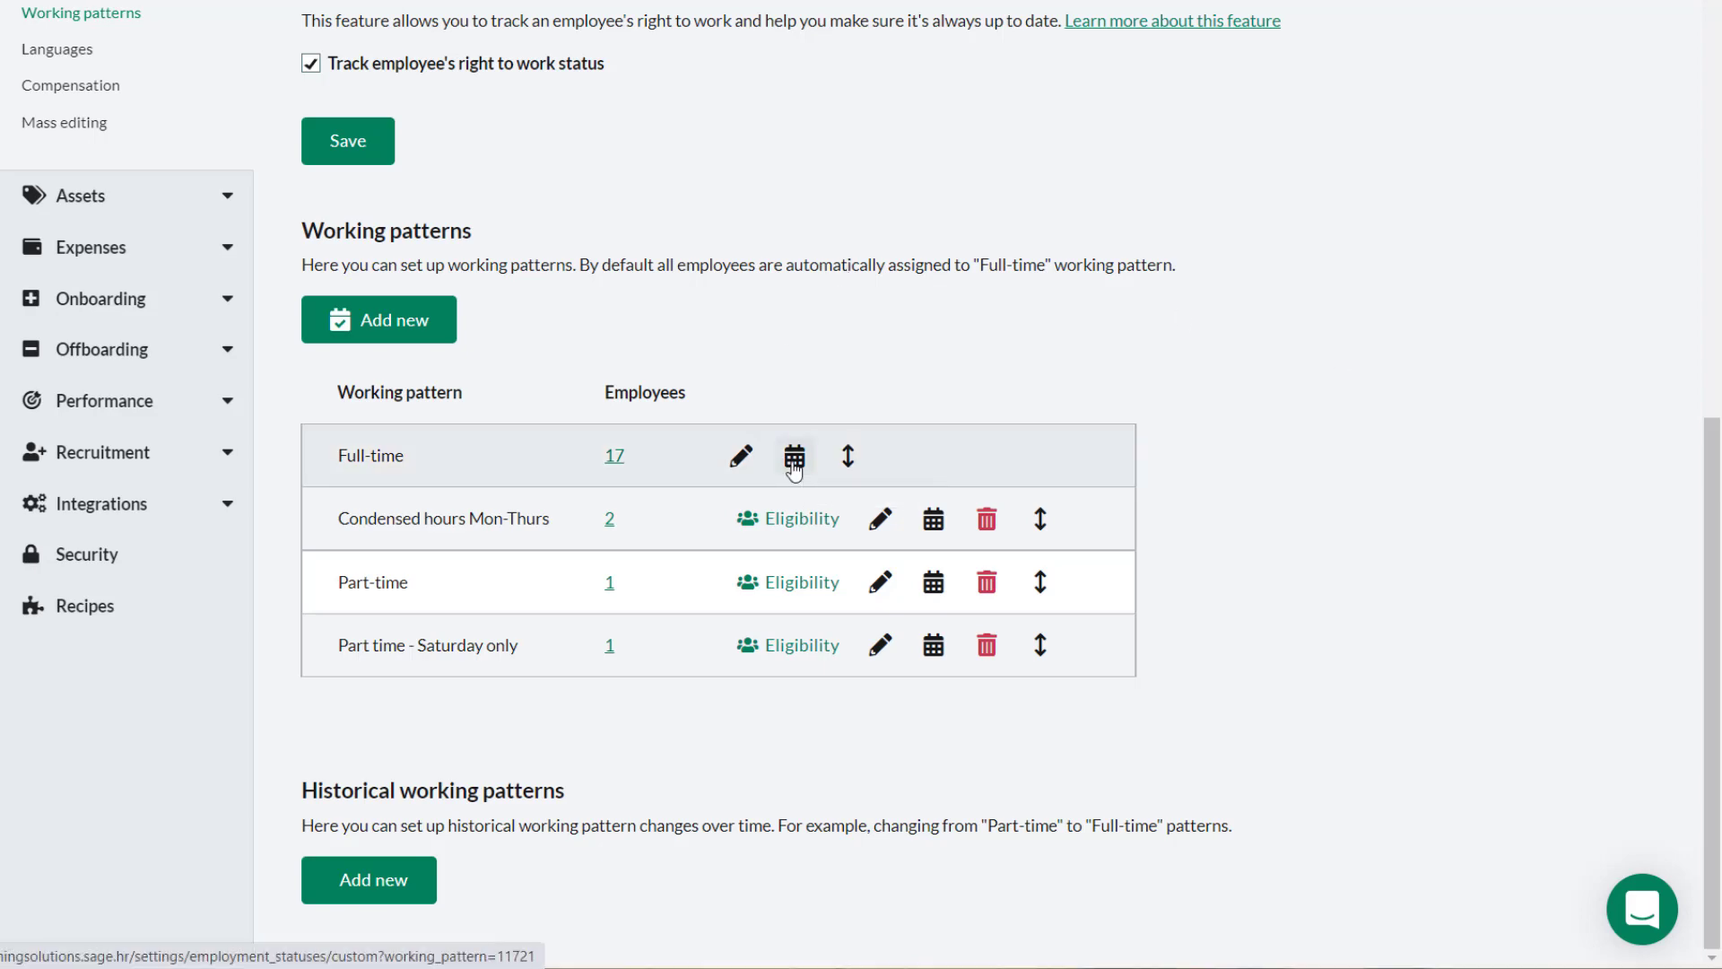
# Add a Full-time custom period by week range covering W50 and W51 of 2022.
pyautogui.click(794, 460)
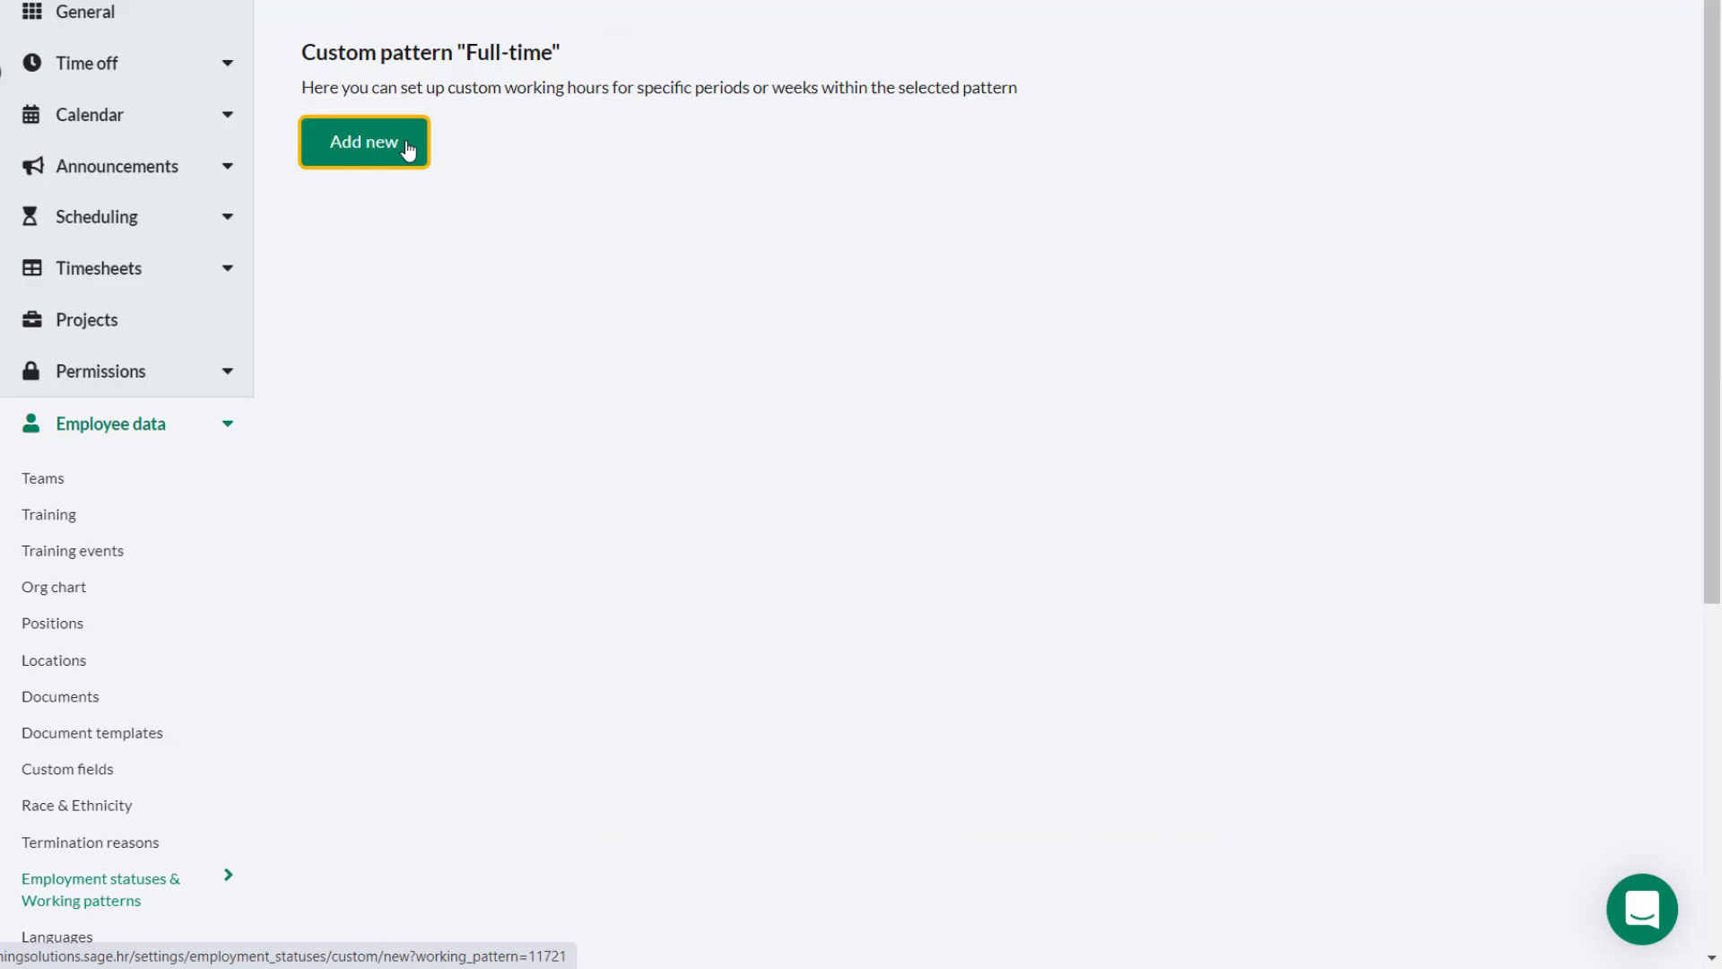
pyautogui.click(368, 150)
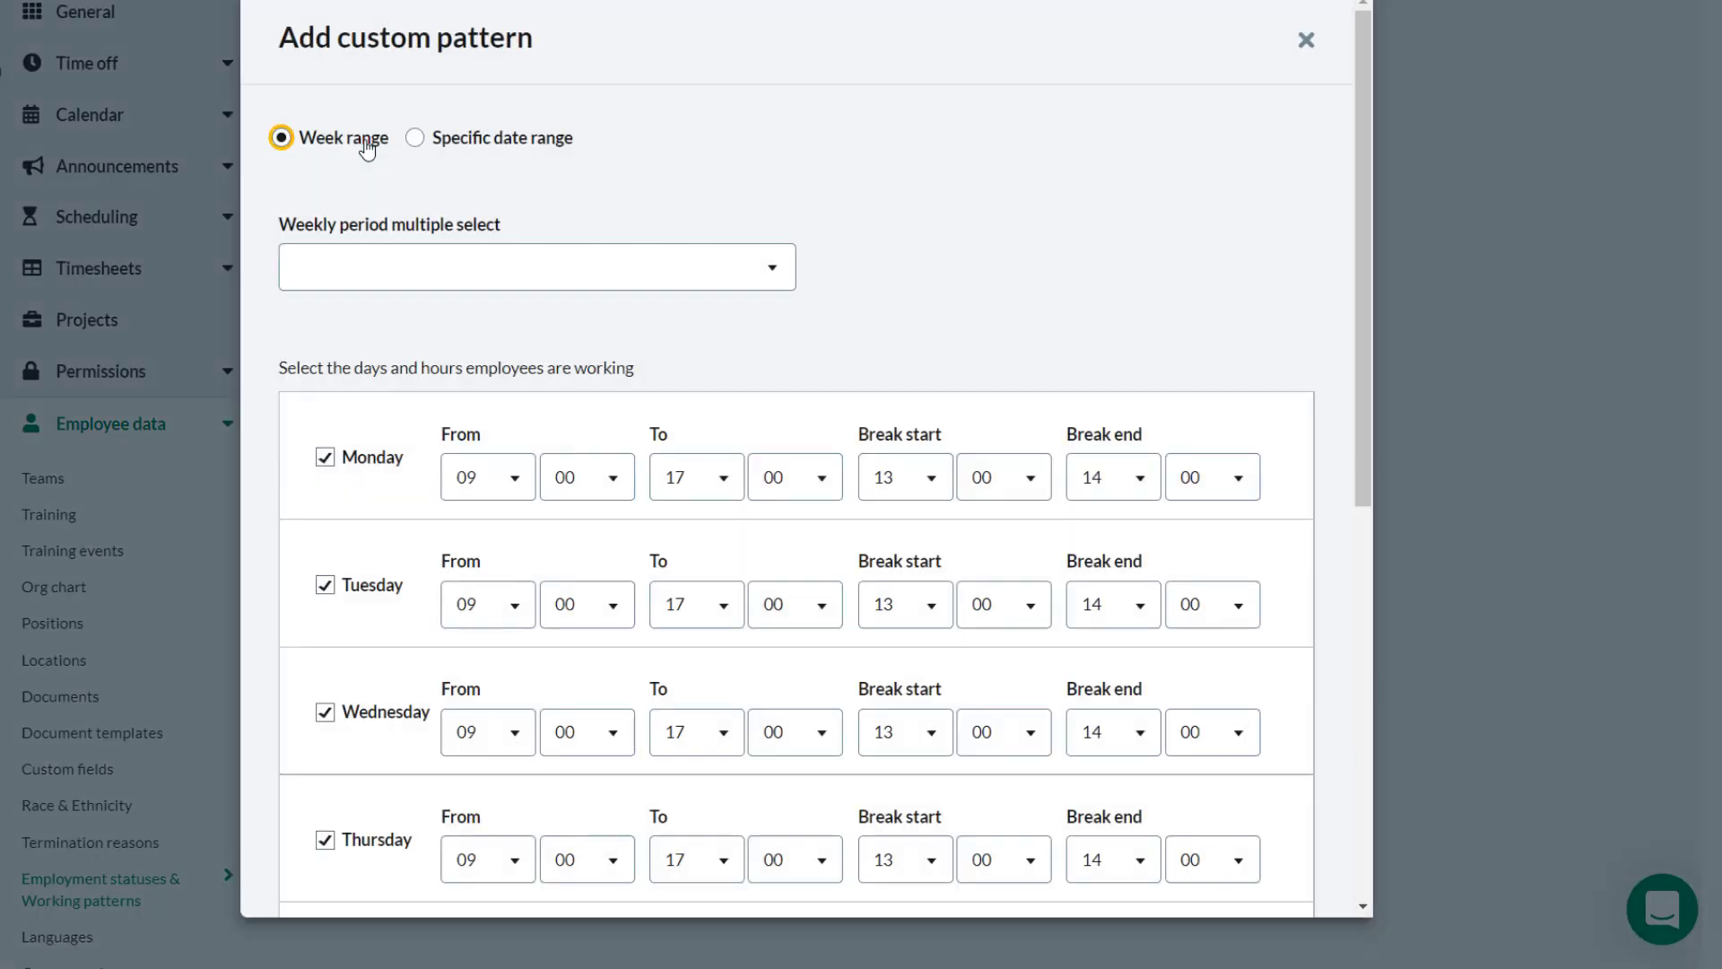
pyautogui.click(462, 149)
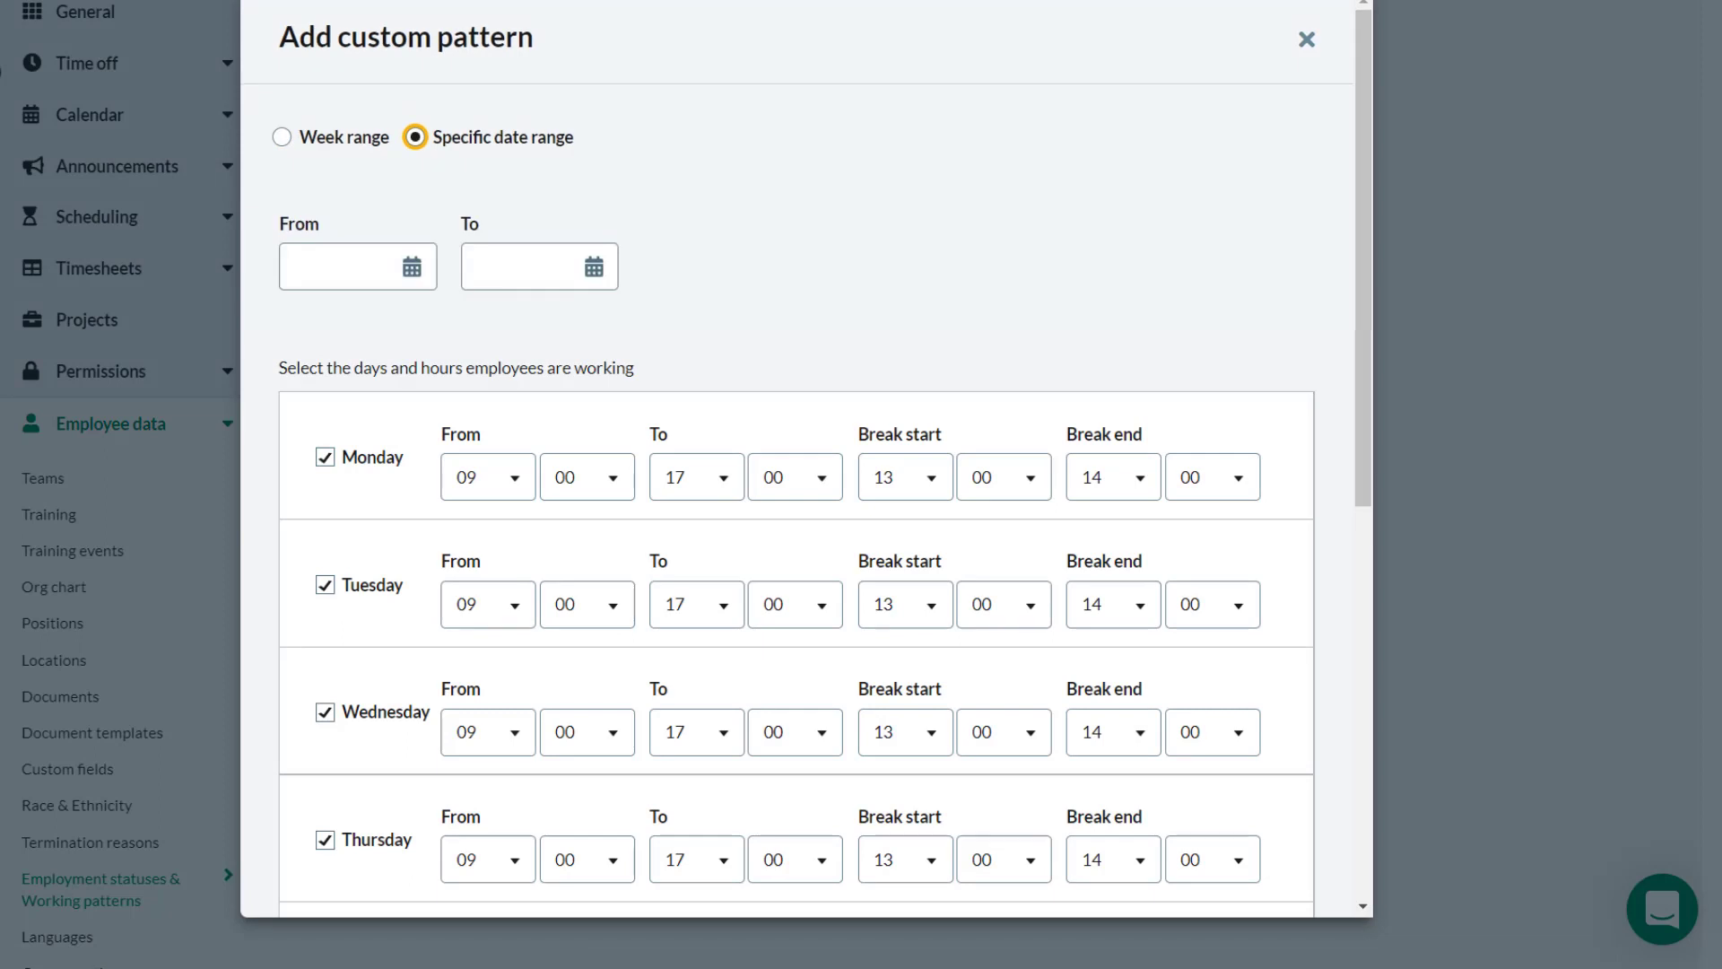
pyautogui.press('Left')
pyautogui.click(637, 258)
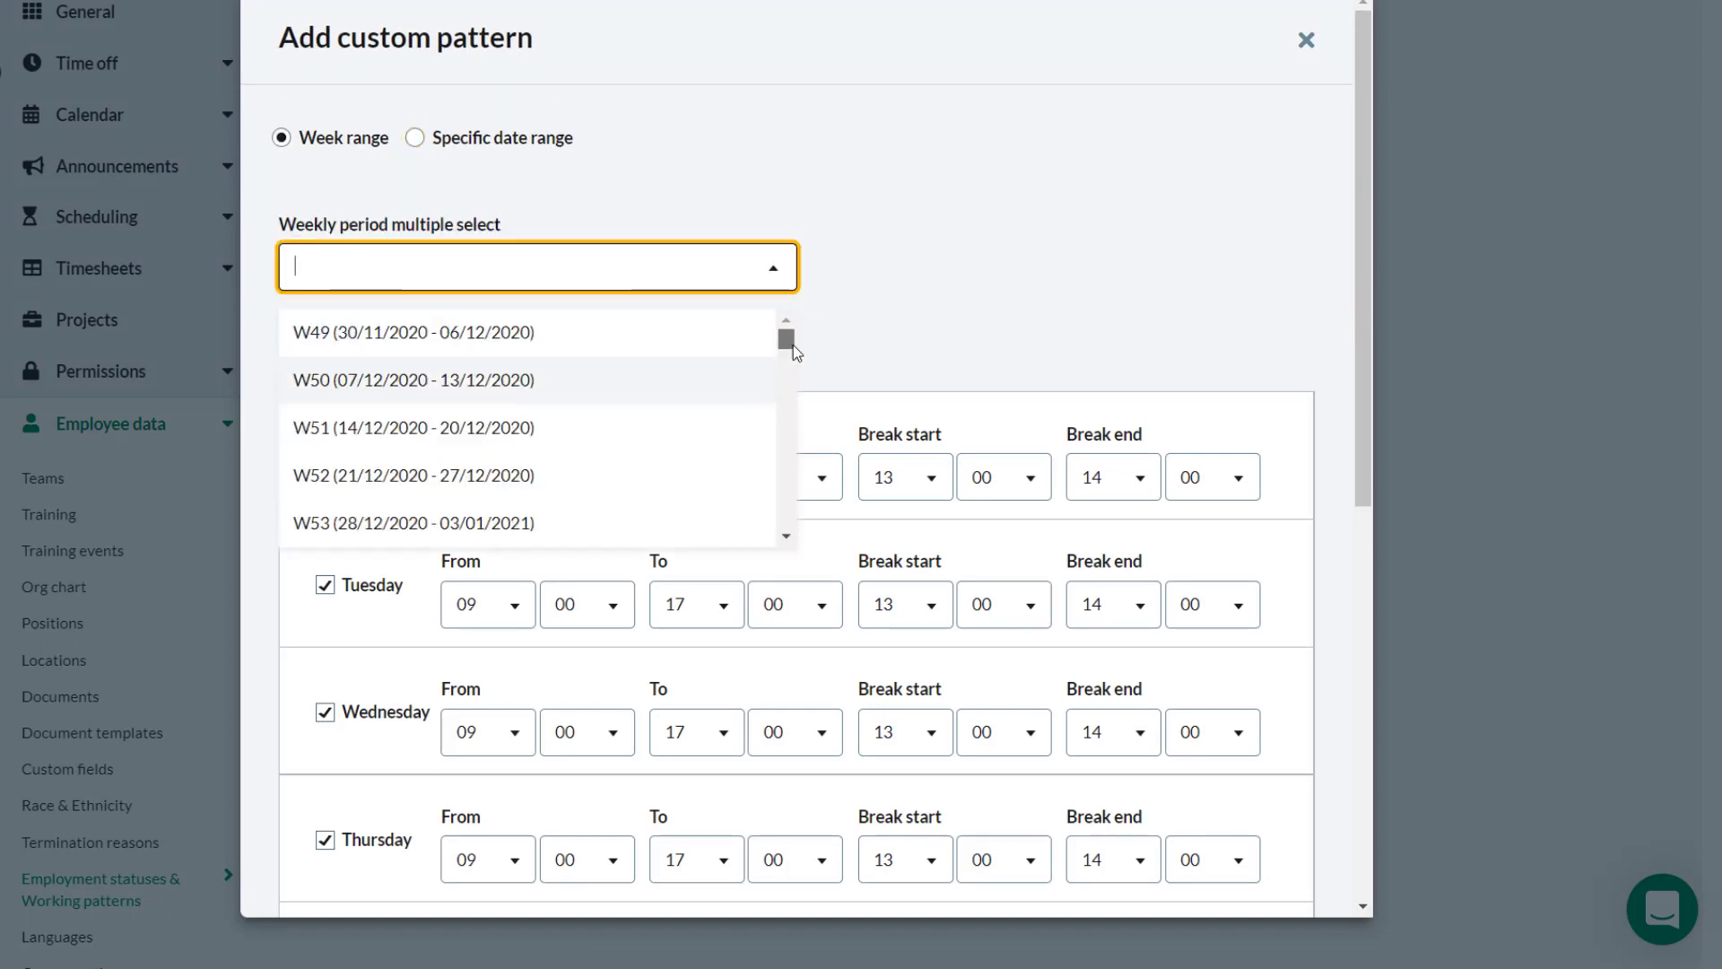
pyautogui.moveTo(786, 339); pyautogui.dragTo(789, 461)
pyautogui.scroll(-2, 646, 430)
pyautogui.click(628, 377)
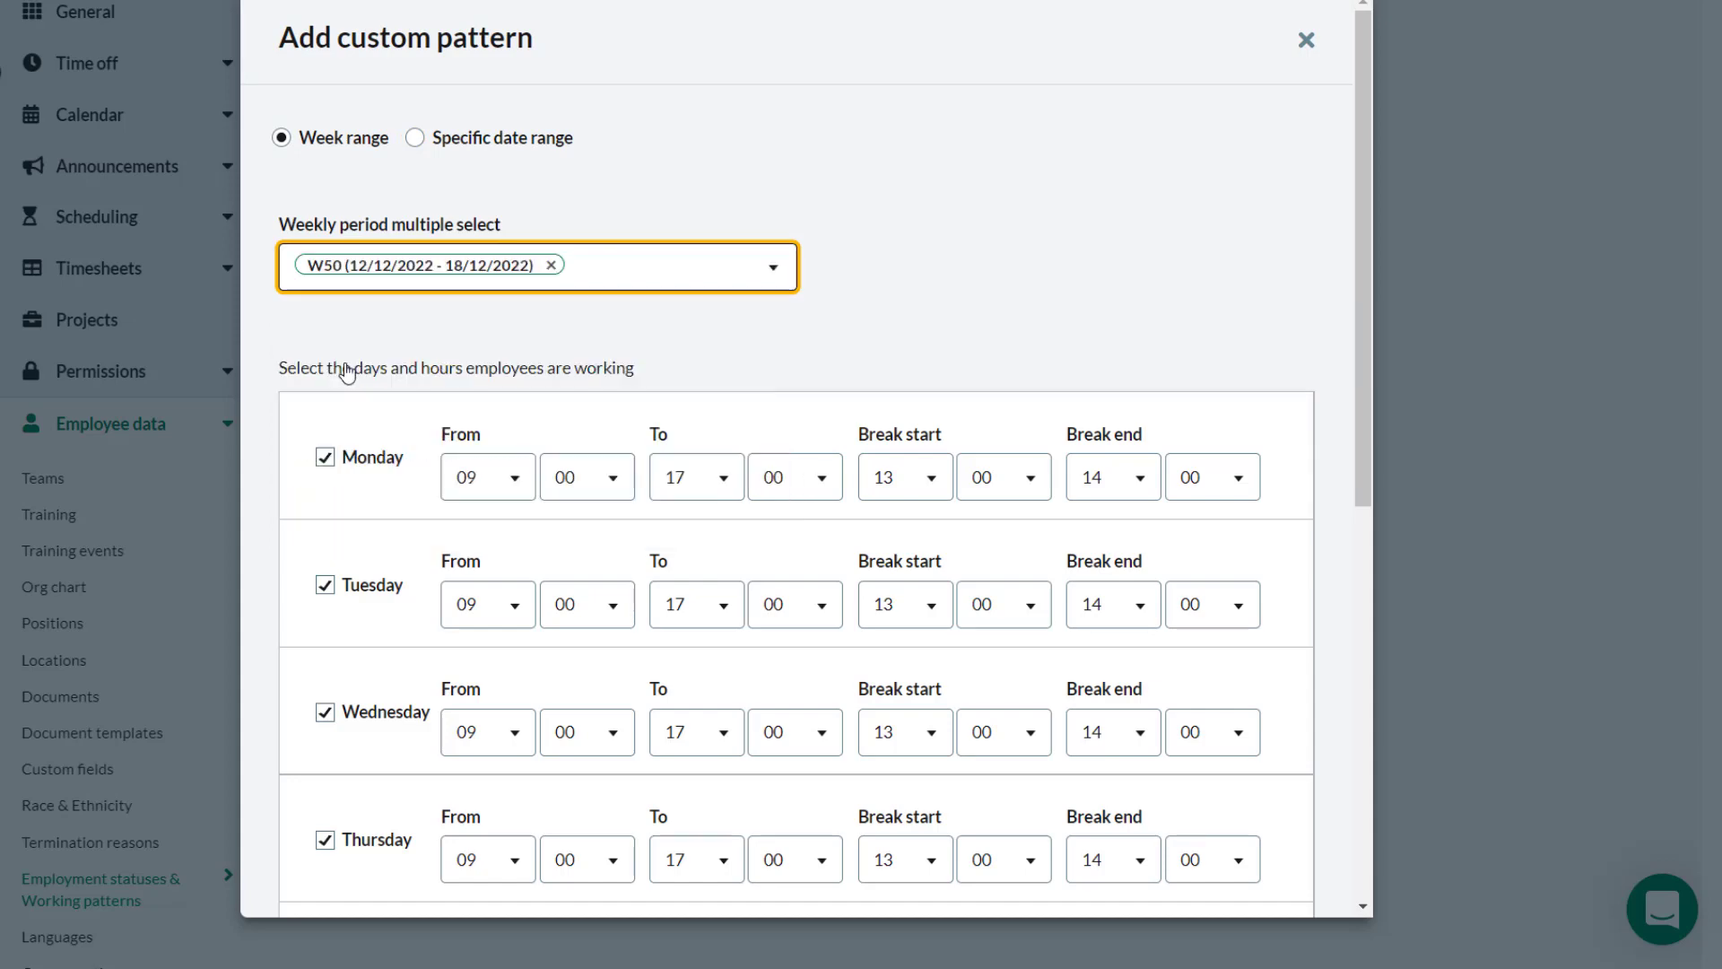
pyautogui.click(779, 272)
pyautogui.click(503, 439)
pyautogui.scroll(-1, 996, 286)
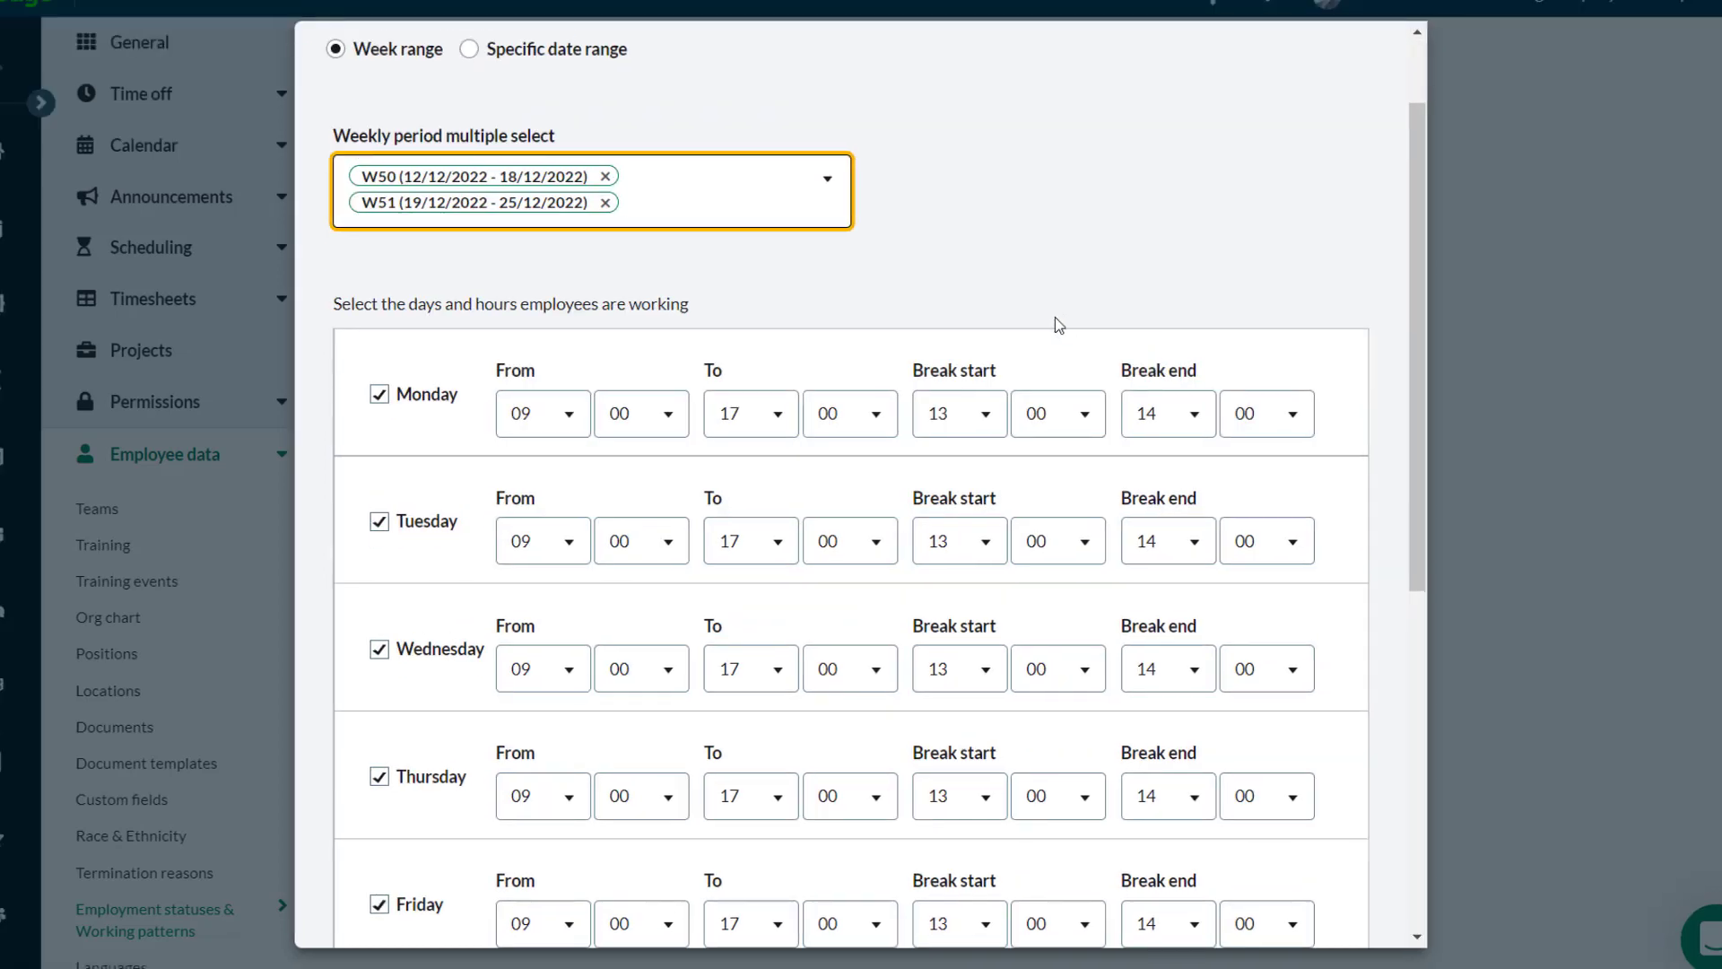
# Set Monday through Friday to finish at 15:00.
pyautogui.click(718, 385)
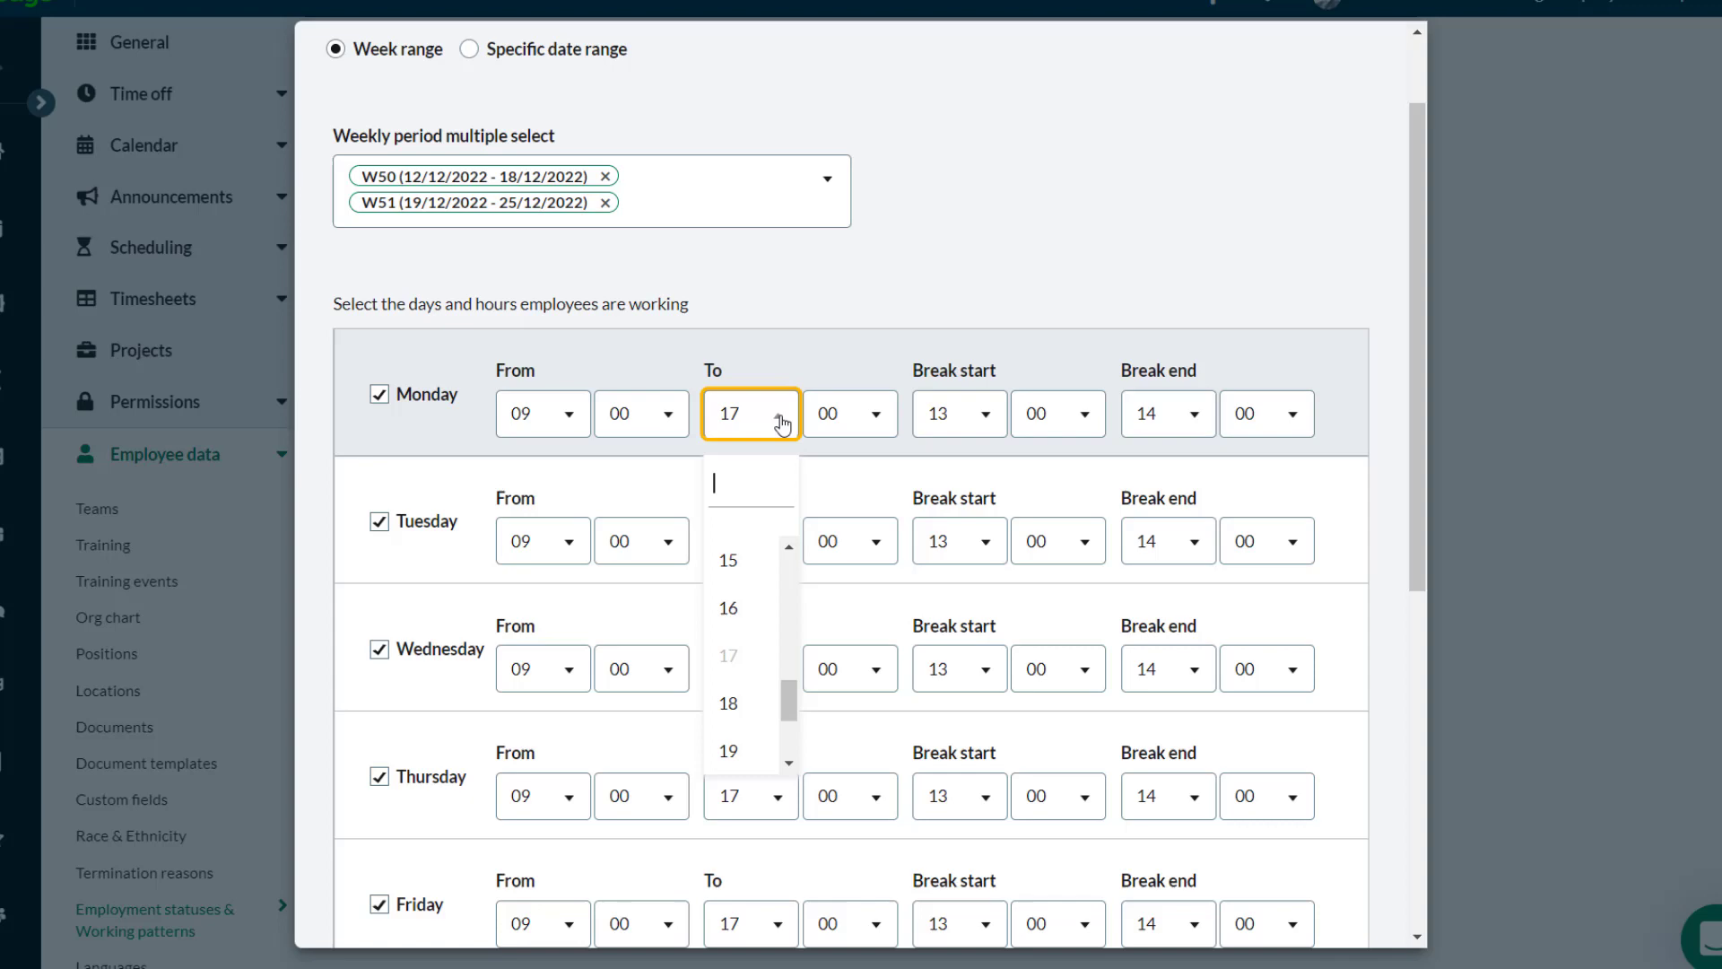
pyautogui.click(677, 526)
pyautogui.click(691, 513)
pyautogui.click(700, 646)
pyautogui.click(753, 669)
pyautogui.click(730, 446)
pyautogui.click(754, 796)
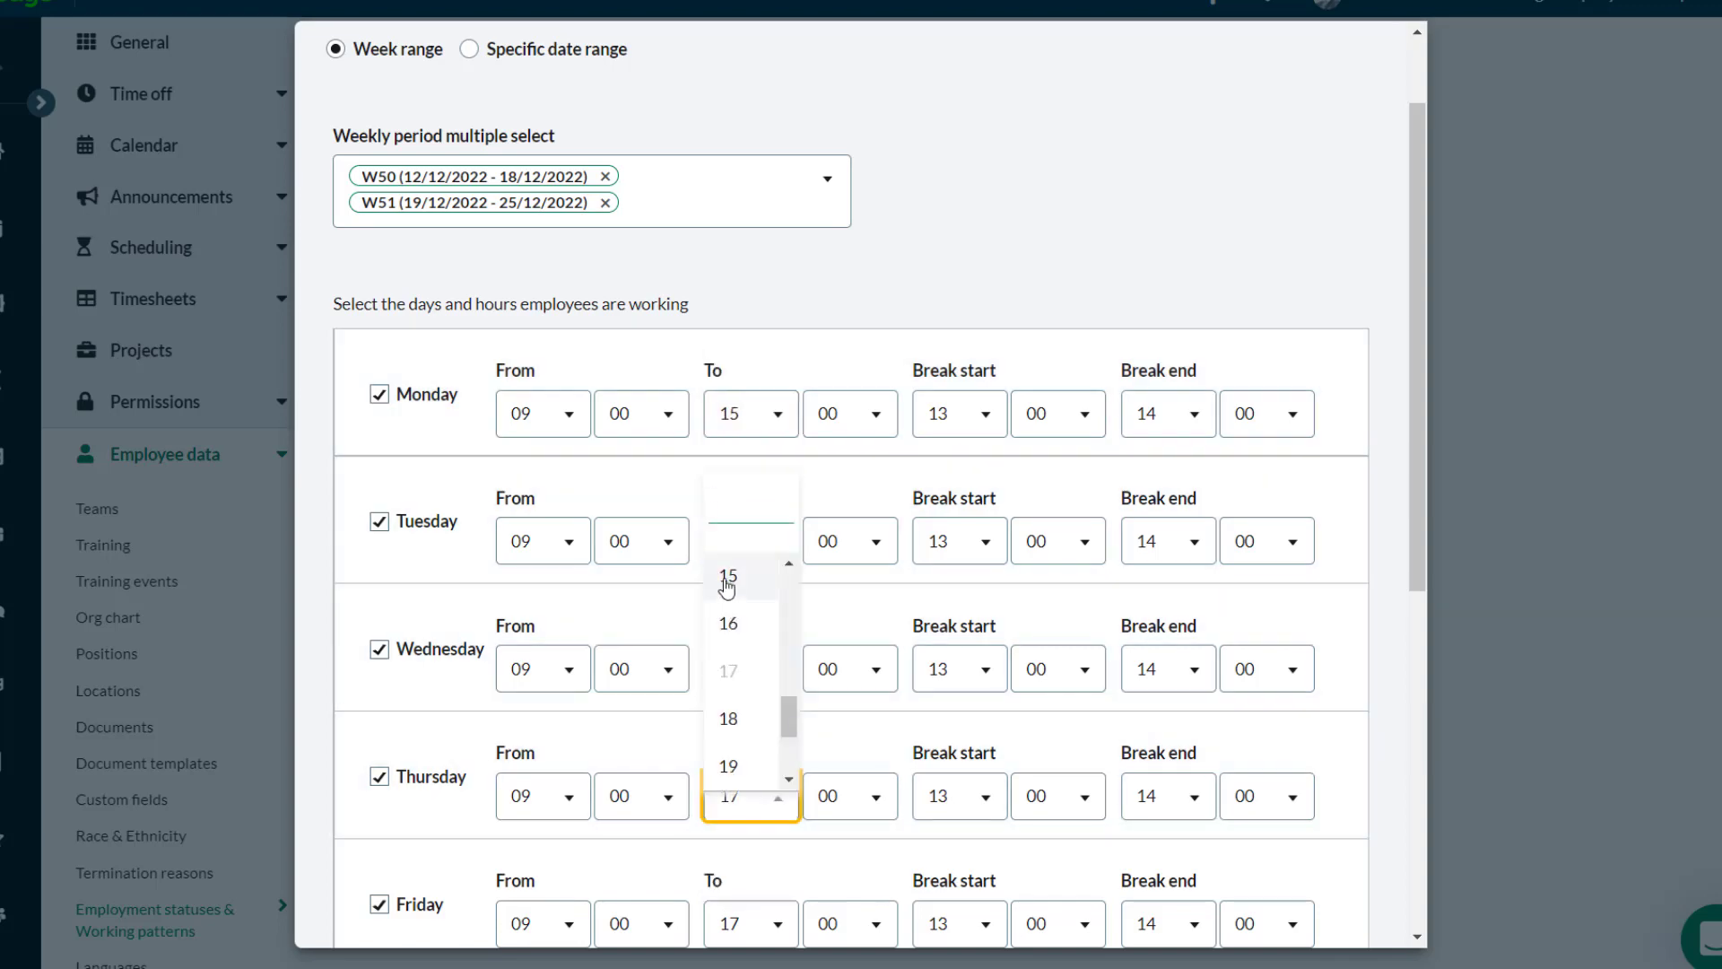
pyautogui.click(731, 573)
pyautogui.scroll(-3, 807, 538)
pyautogui.click(750, 565)
pyautogui.click(730, 711)
pyautogui.scroll(3, 783, 507)
# Set the break end to 13:30 for Monday, Tuesday and Wednesday.
pyautogui.click(1158, 414)
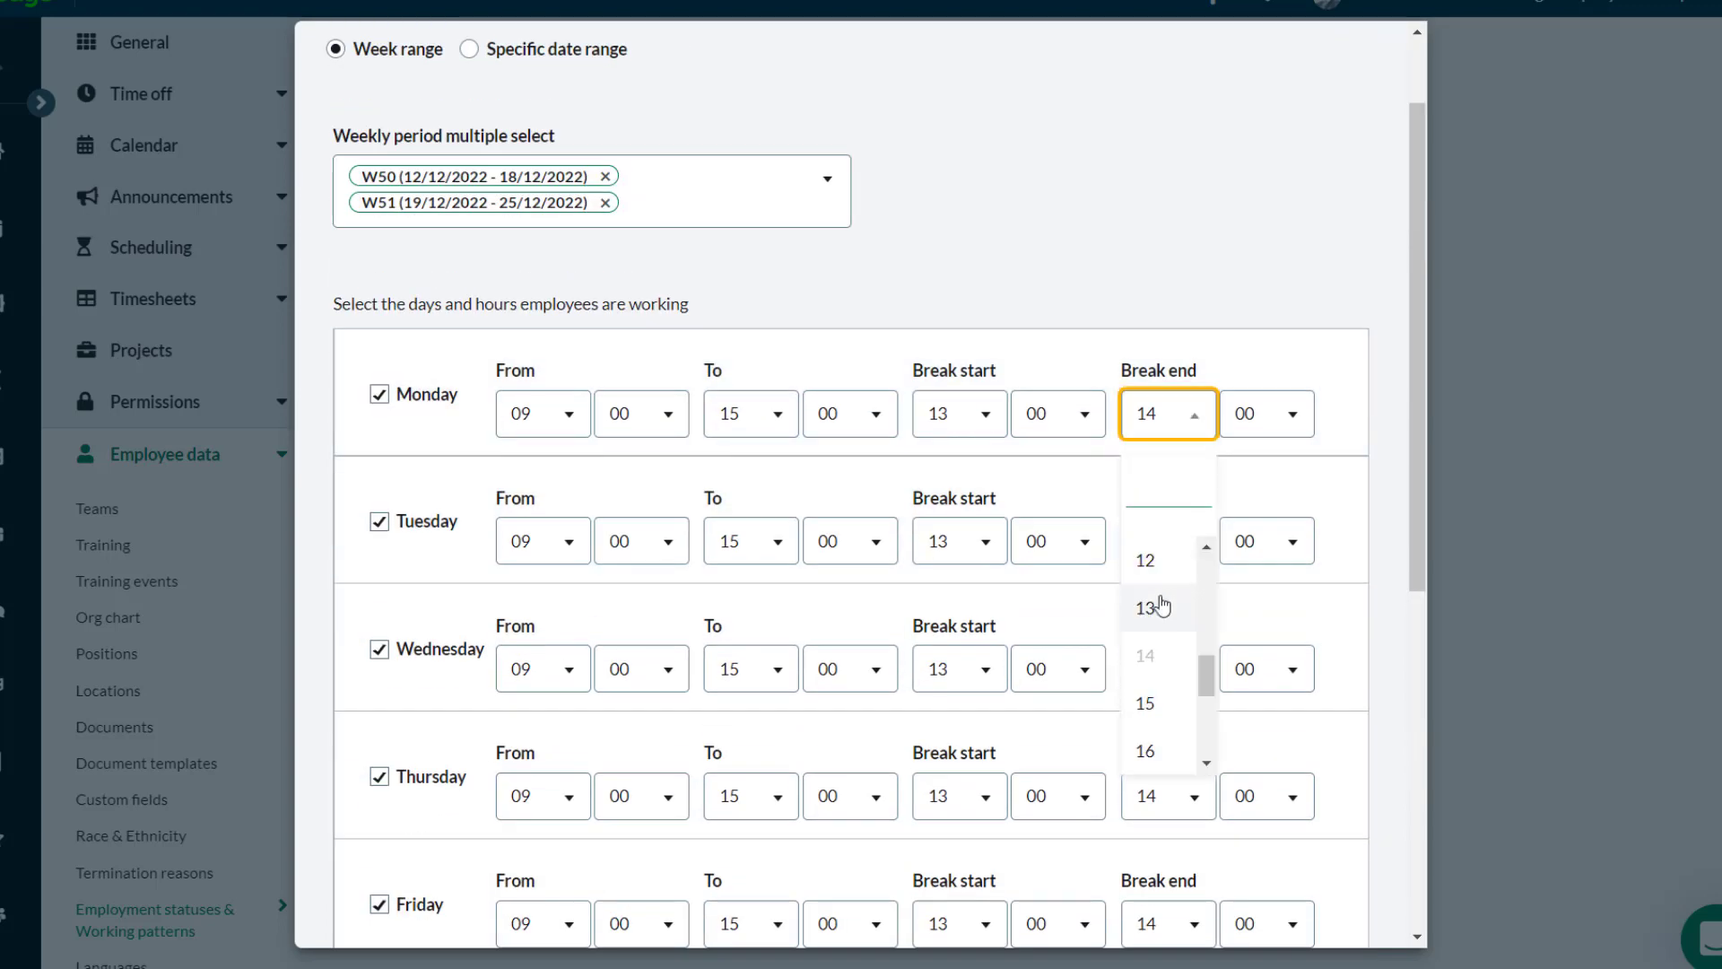
pyautogui.click(1149, 604)
pyautogui.click(1265, 414)
pyautogui.click(1243, 632)
pyautogui.click(1201, 552)
pyautogui.click(1146, 735)
pyautogui.click(1265, 541)
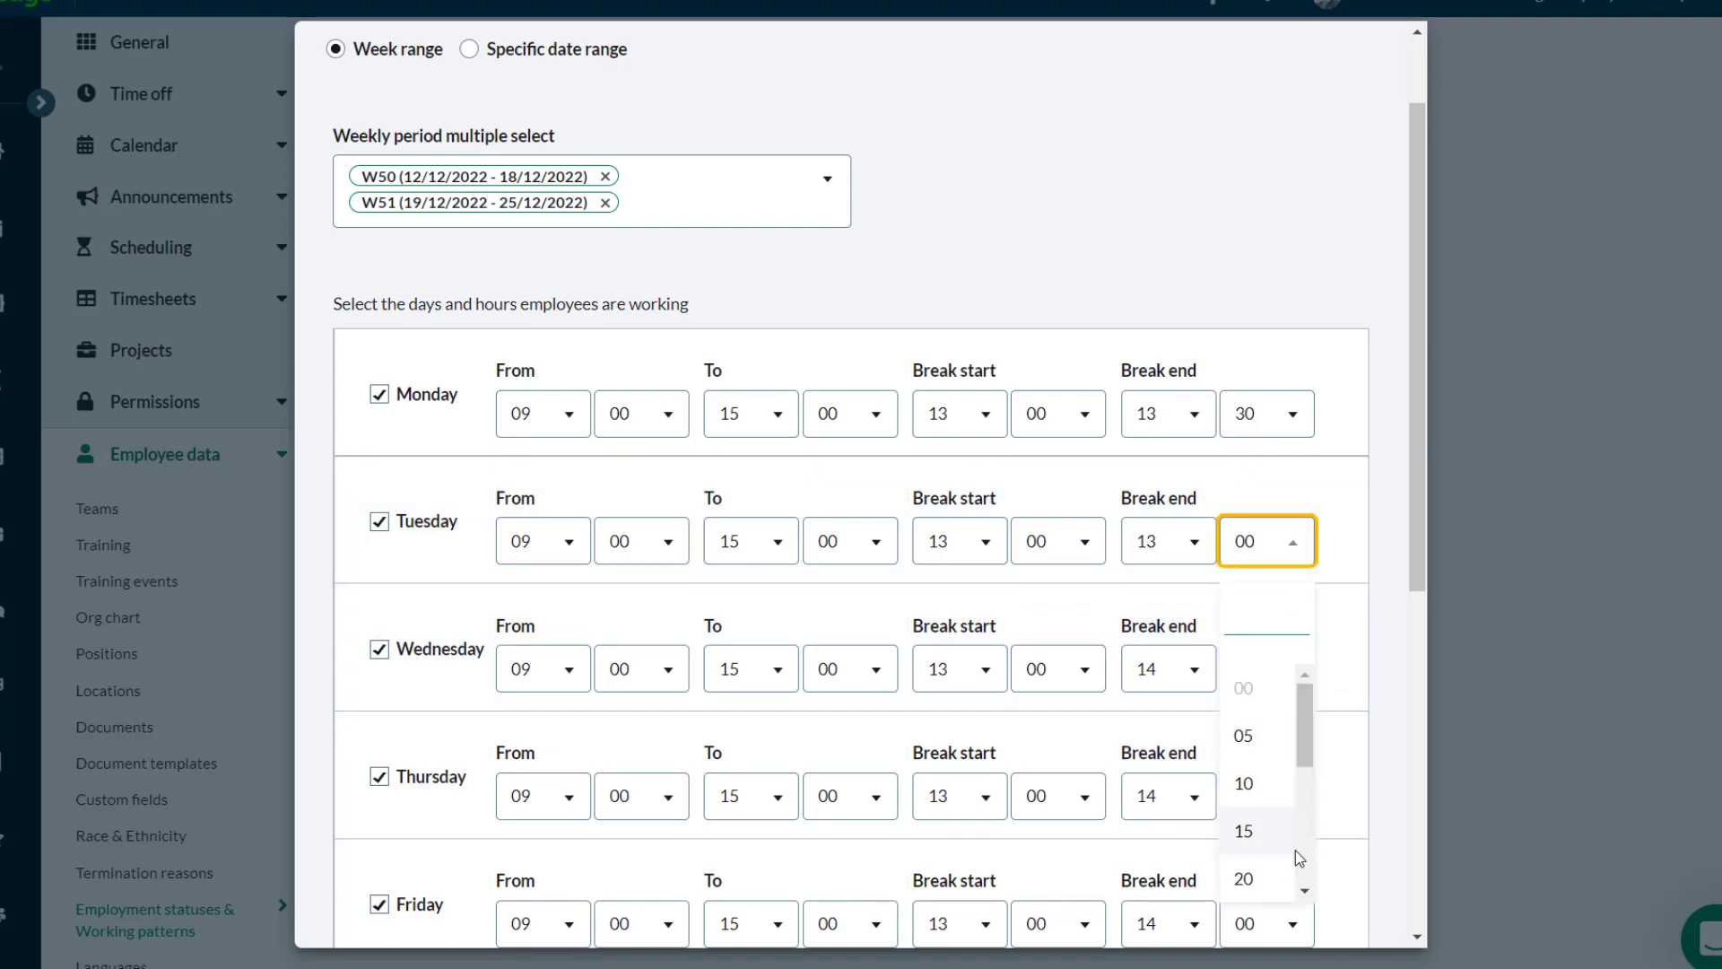
pyautogui.scroll(-2, 1251, 790)
pyautogui.click(1244, 827)
pyautogui.click(1193, 669)
pyautogui.click(1145, 864)
pyautogui.click(1291, 669)
pyautogui.click(1246, 527)
# Set Thursday and Friday break ends to 13:30 and save the custom period.
pyautogui.click(1166, 797)
pyautogui.click(1157, 628)
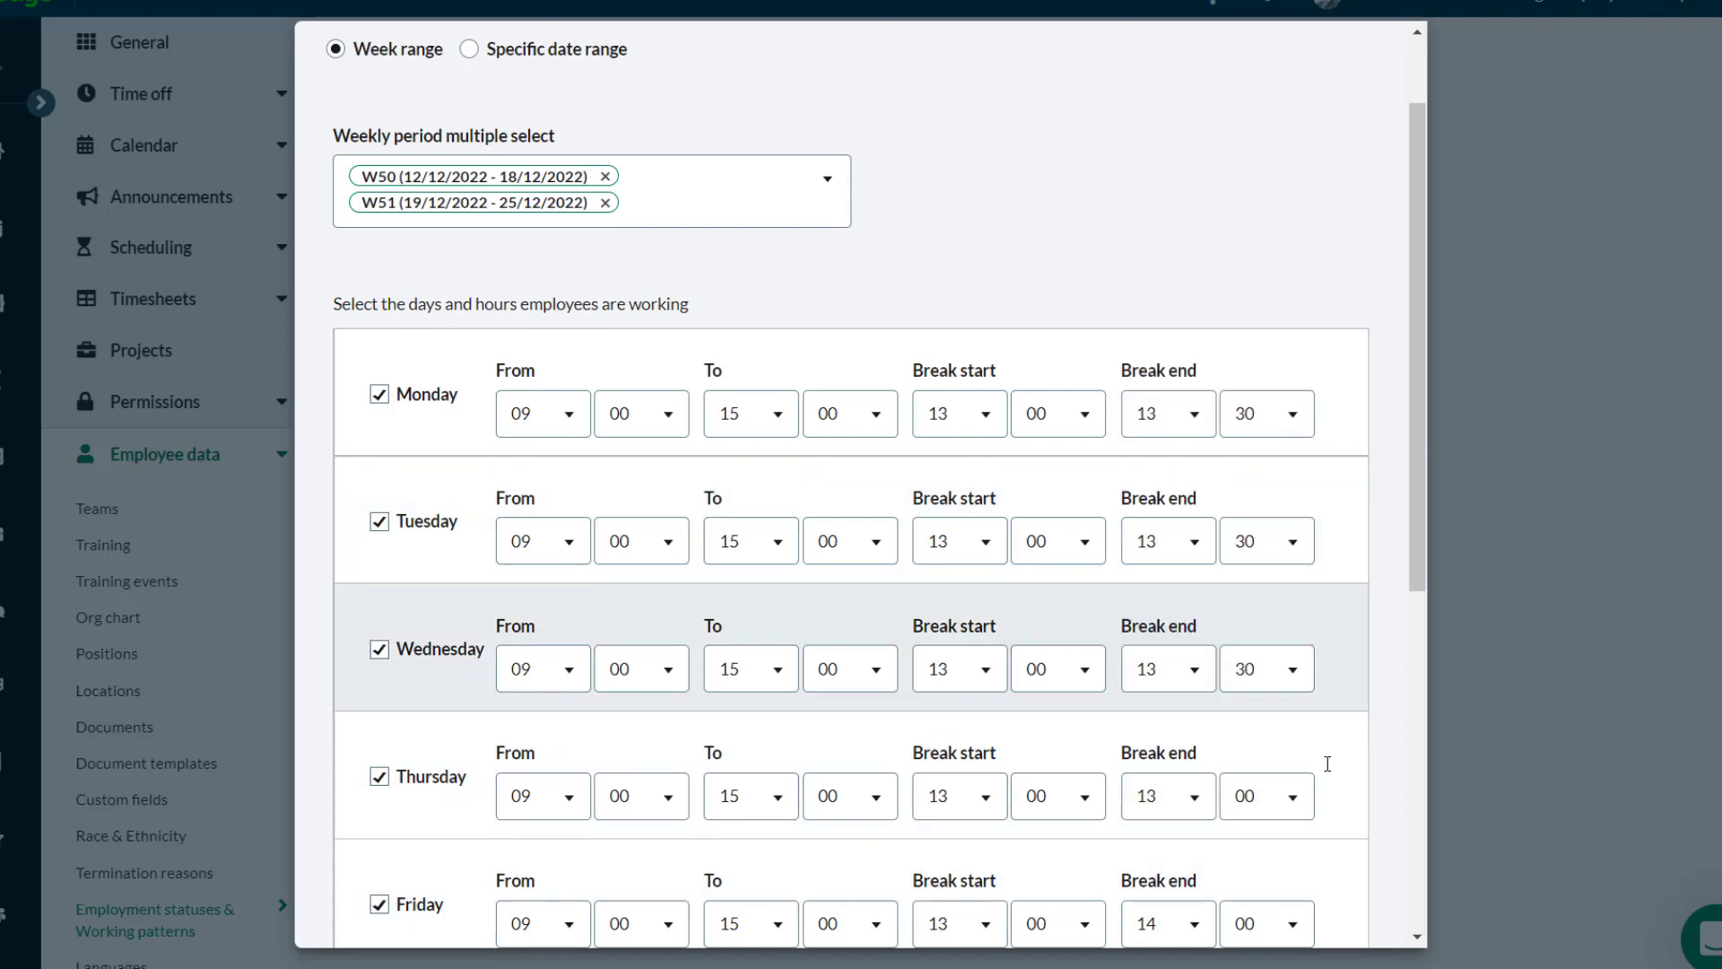
pyautogui.click(1265, 797)
pyautogui.click(1246, 654)
pyautogui.scroll(-3, 1166, 583)
pyautogui.click(1157, 565)
pyautogui.click(1157, 756)
pyautogui.click(1265, 565)
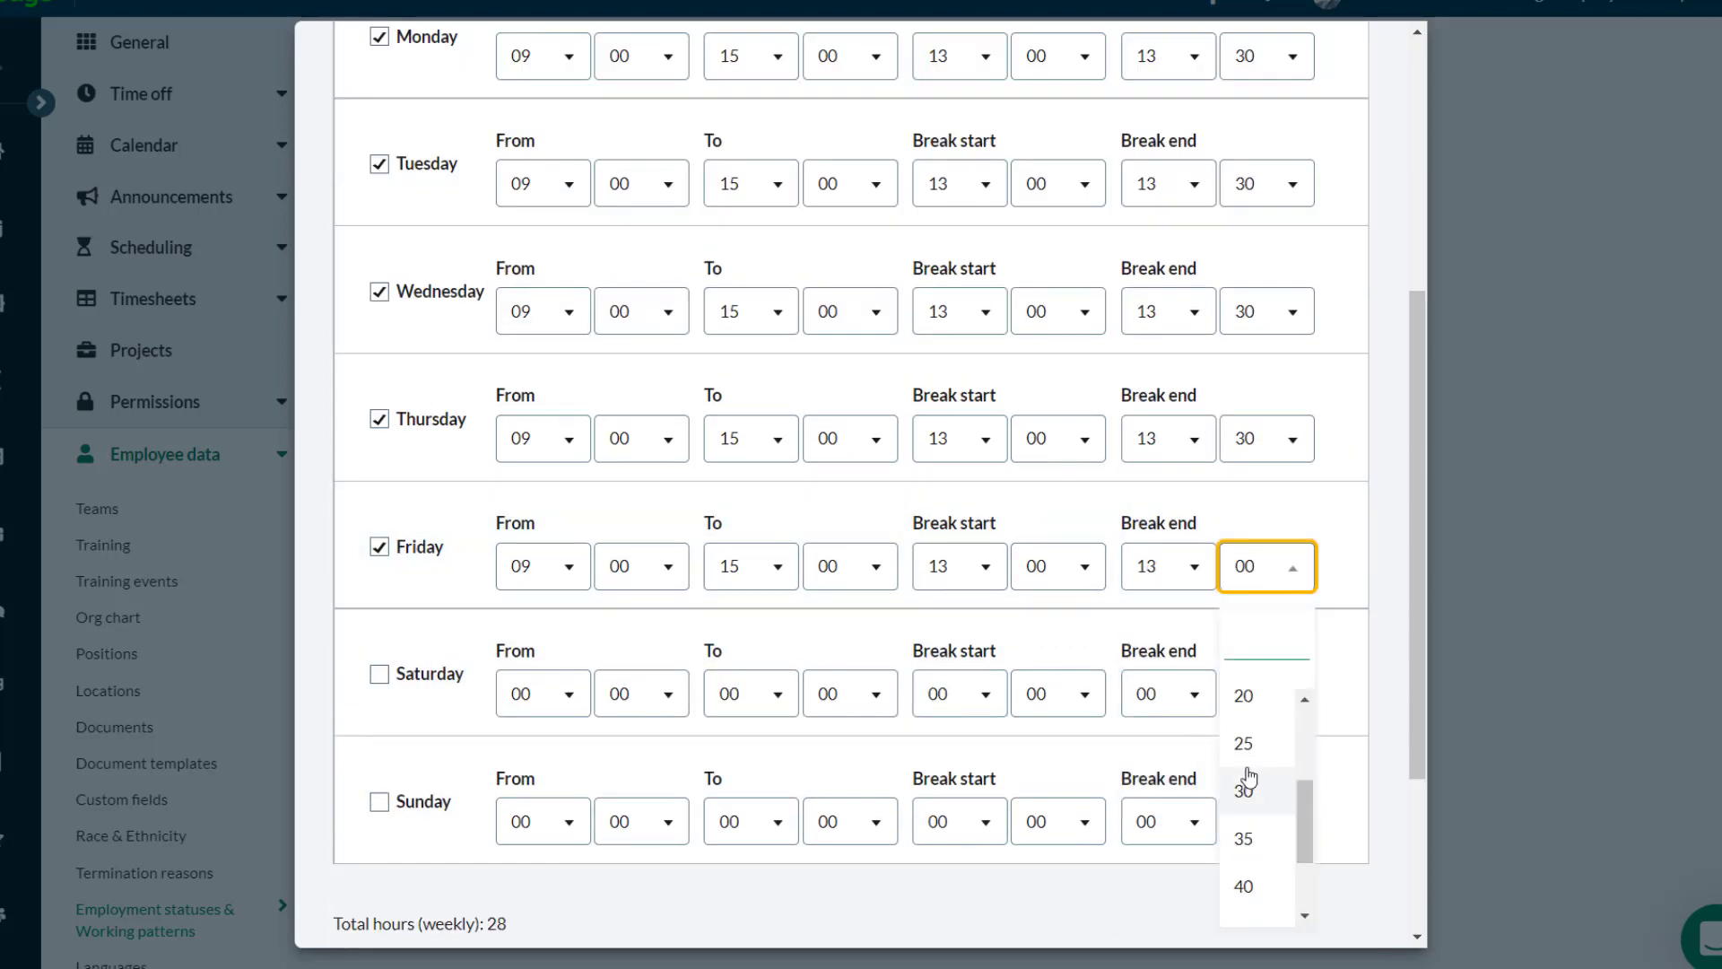
pyautogui.click(1242, 781)
pyautogui.scroll(-3, 1274, 700)
pyautogui.click(1322, 906)
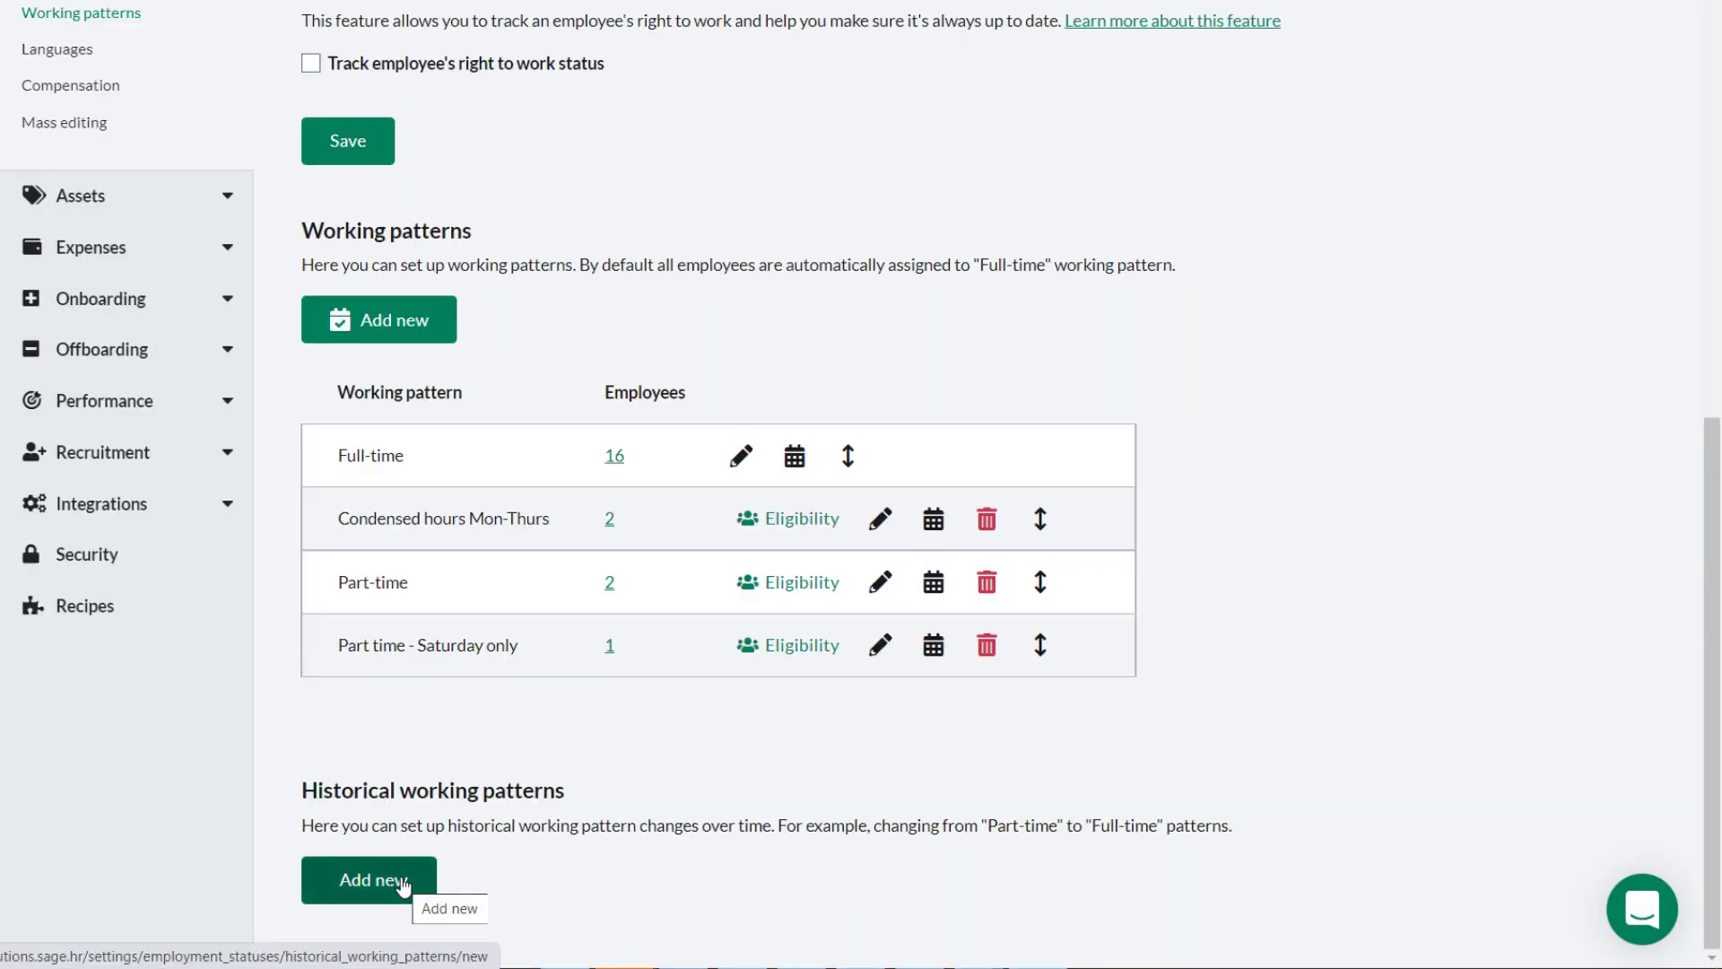
# Record a historical Part-time pattern for the Finance admin from 01/12/2021 to 17/03/2022.
pyautogui.click(400, 886)
pyautogui.click(761, 180)
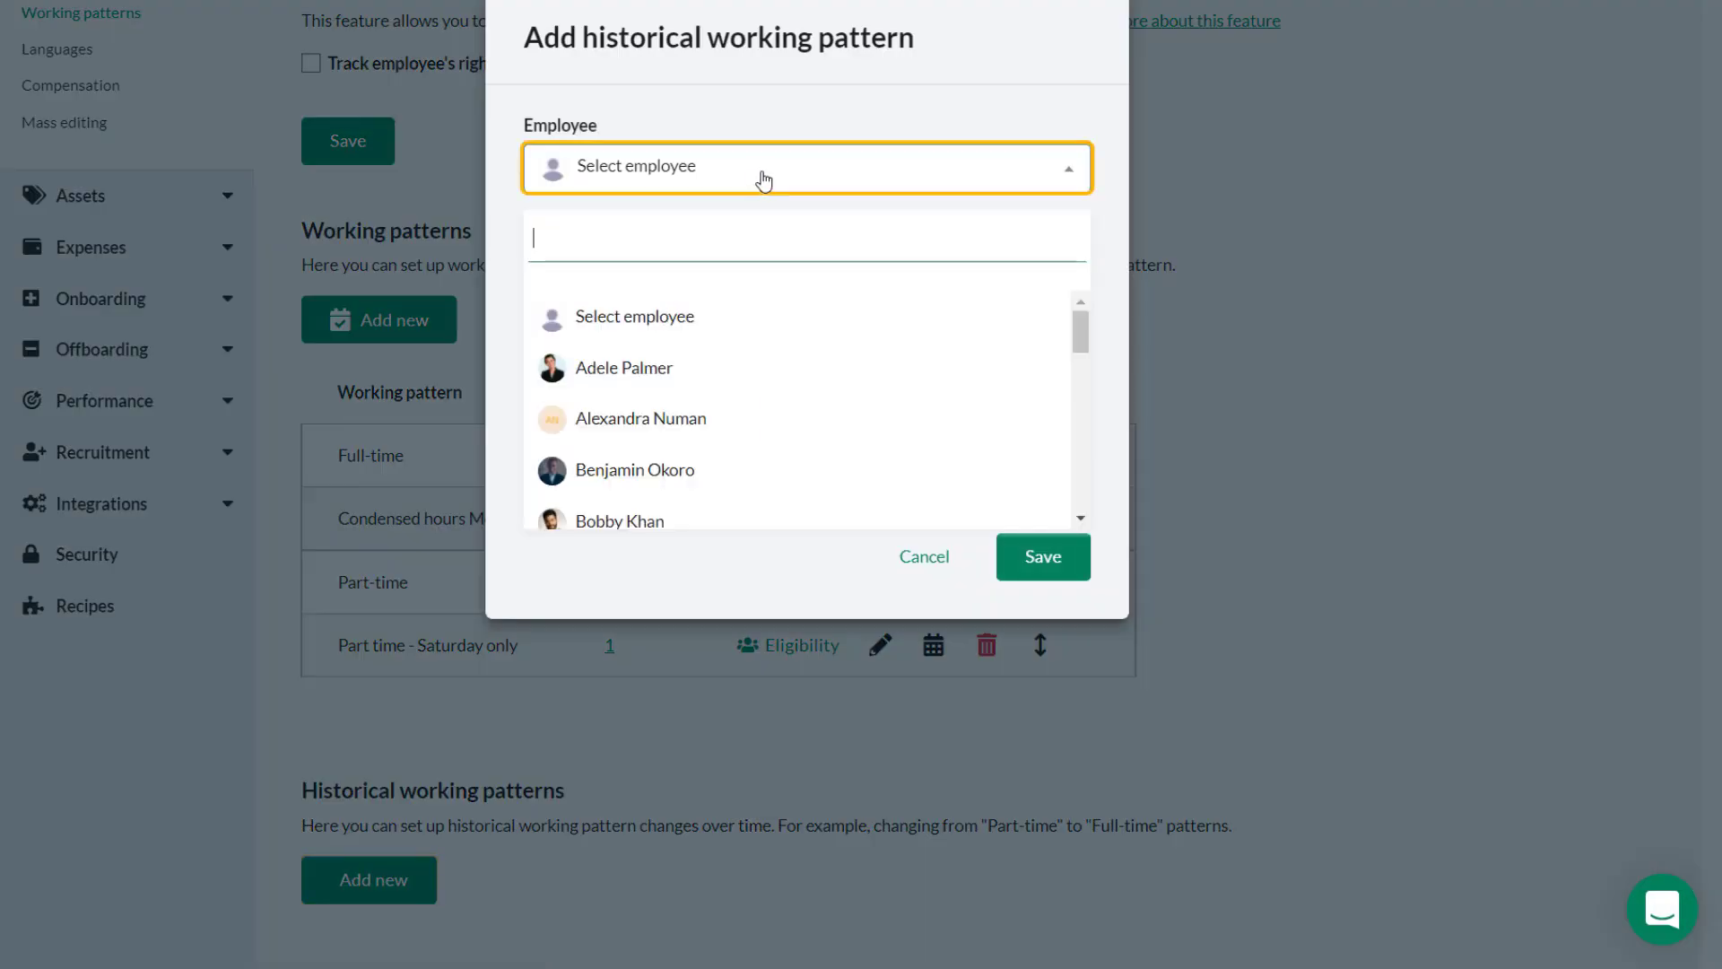
pyautogui.write('w')
pyautogui.click(619, 365)
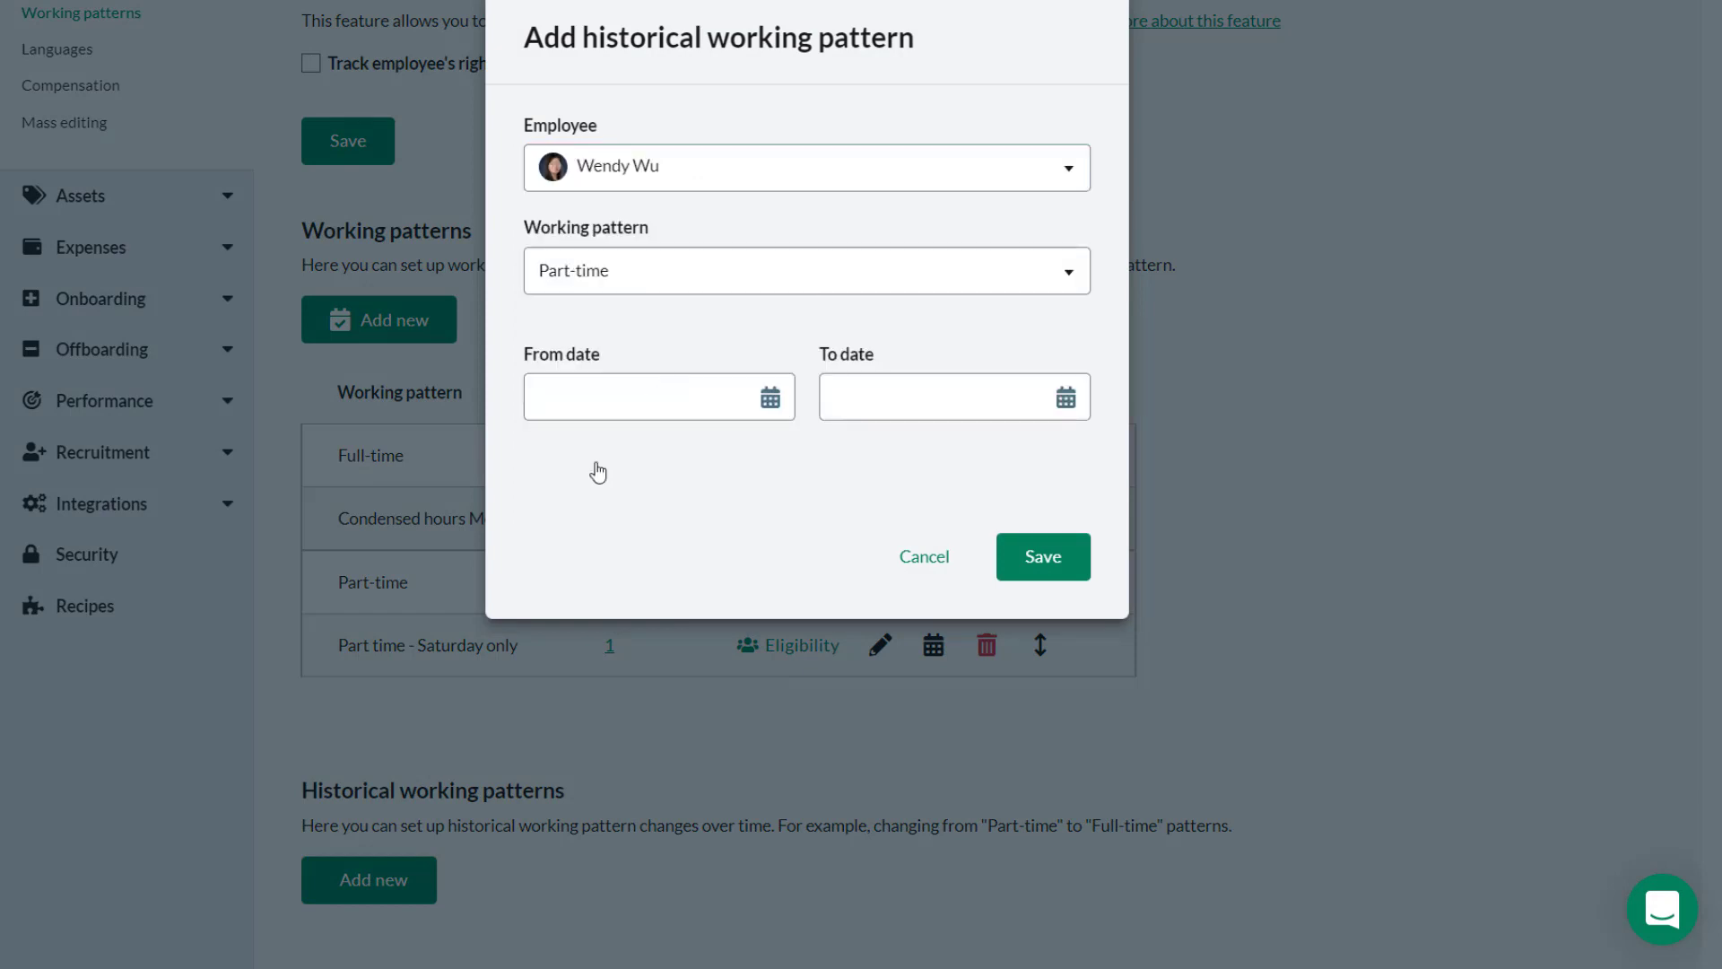
pyautogui.click(773, 401)
pyautogui.click(762, 383)
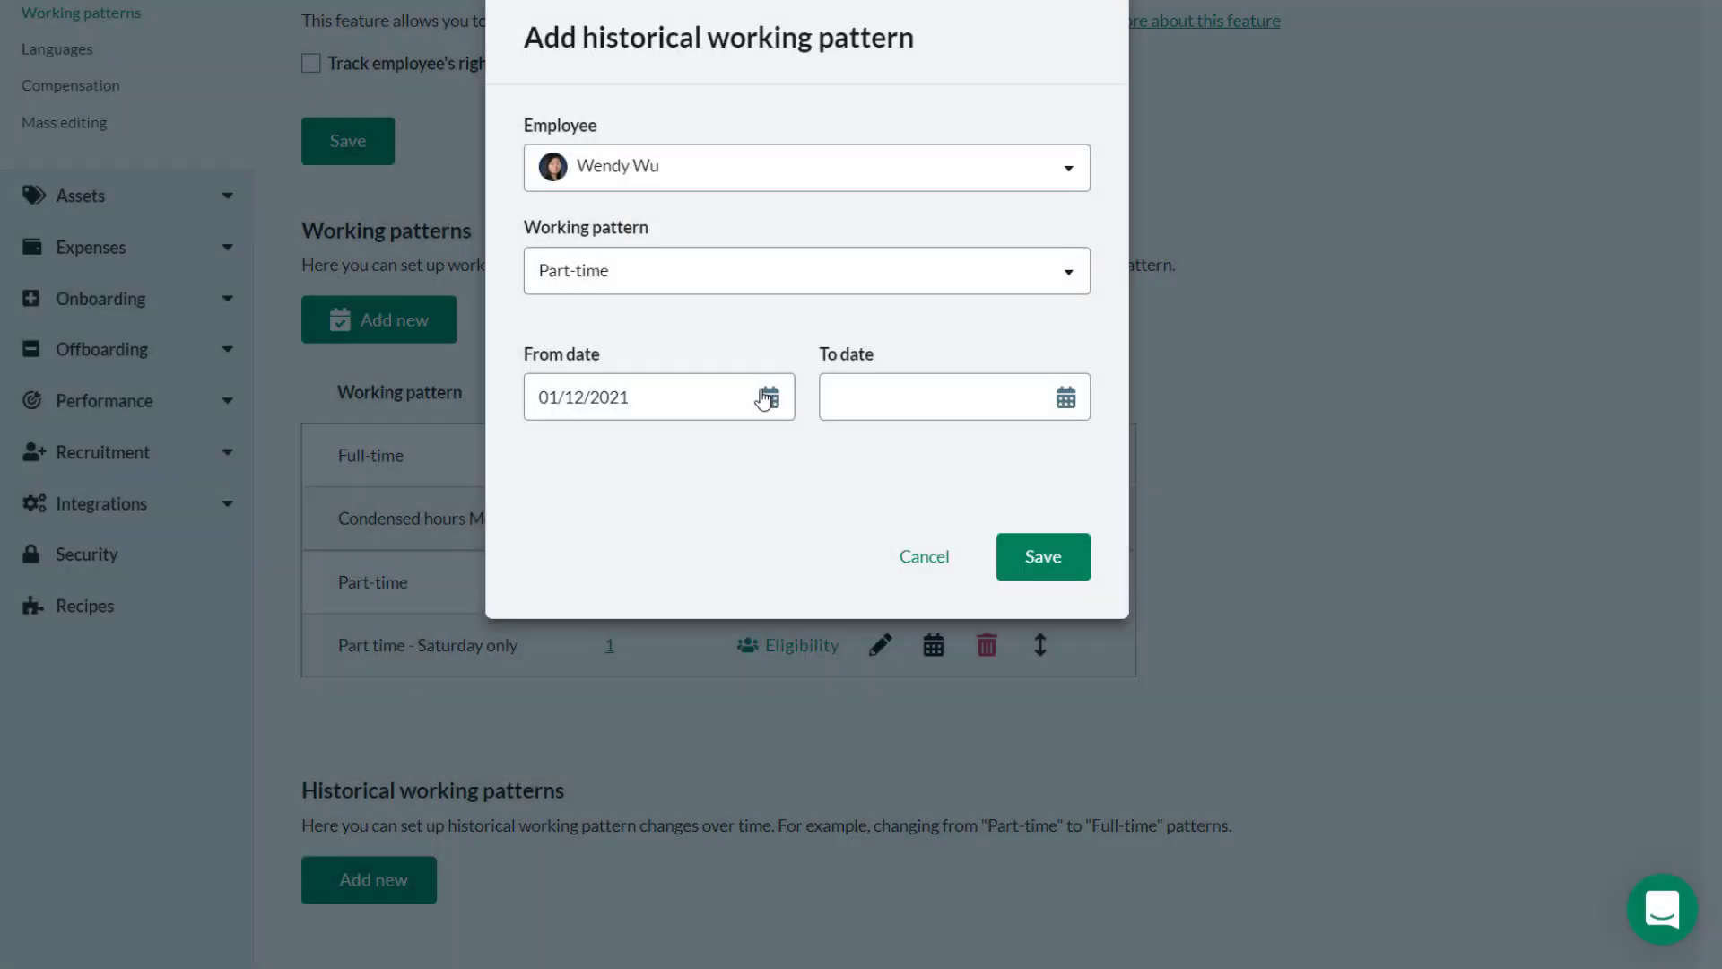
pyautogui.click(1047, 399)
pyautogui.click(805, 477)
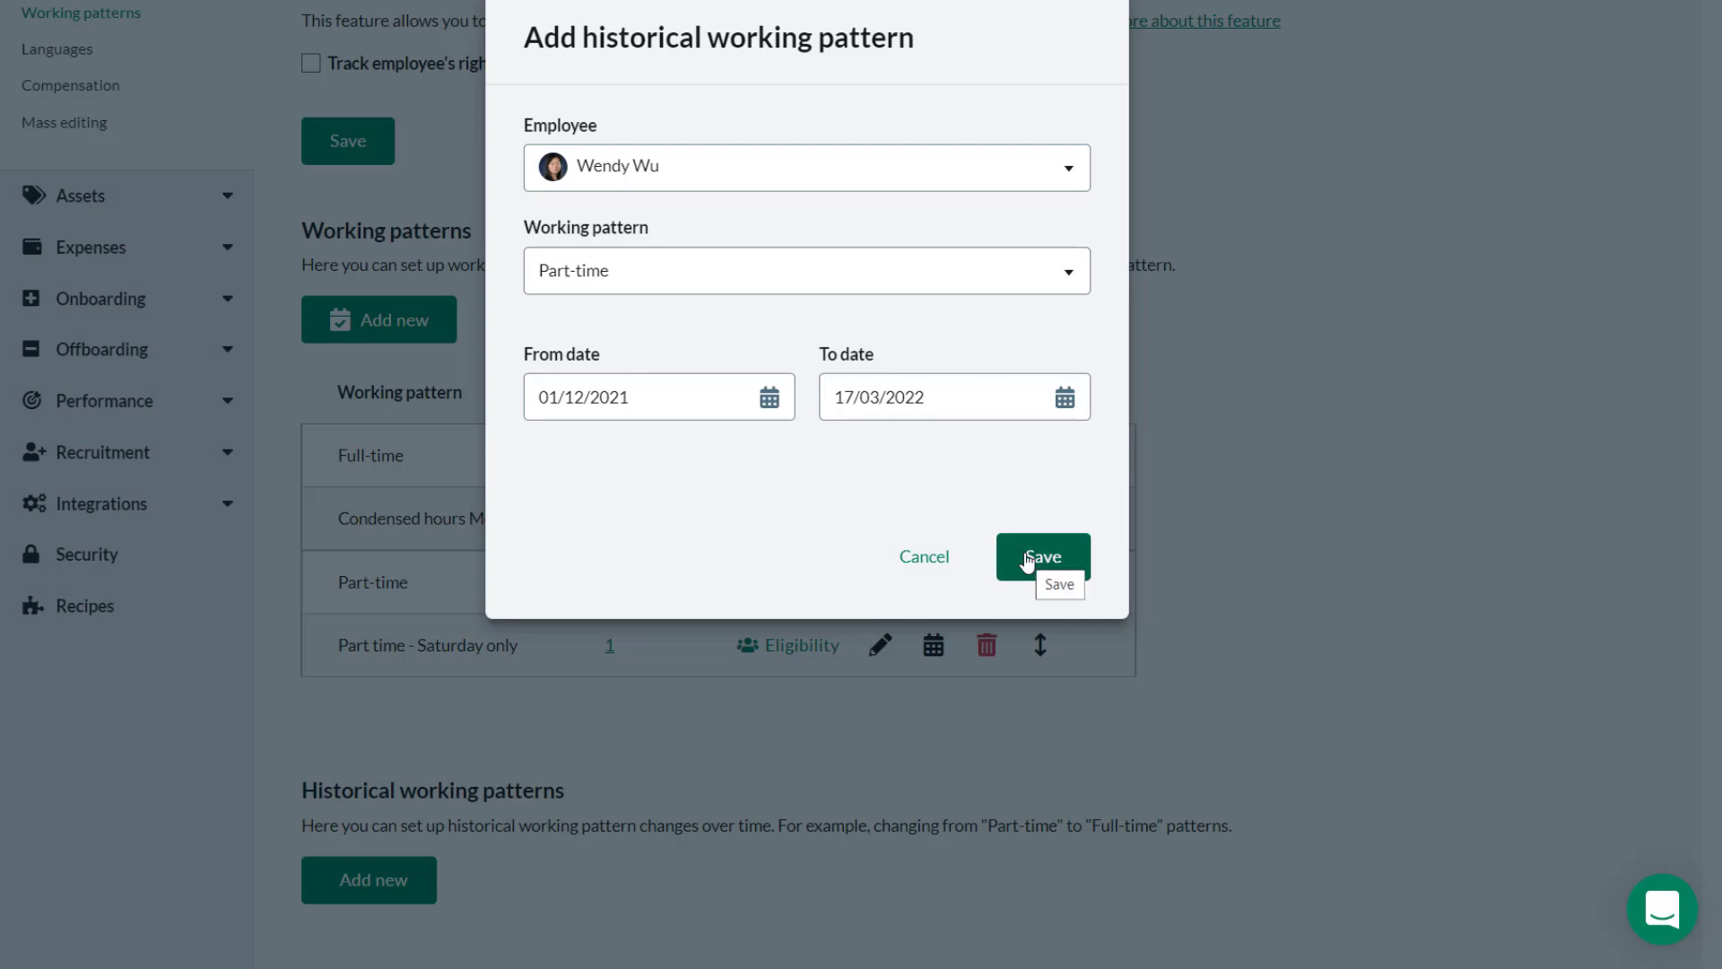
pyautogui.click(1028, 560)
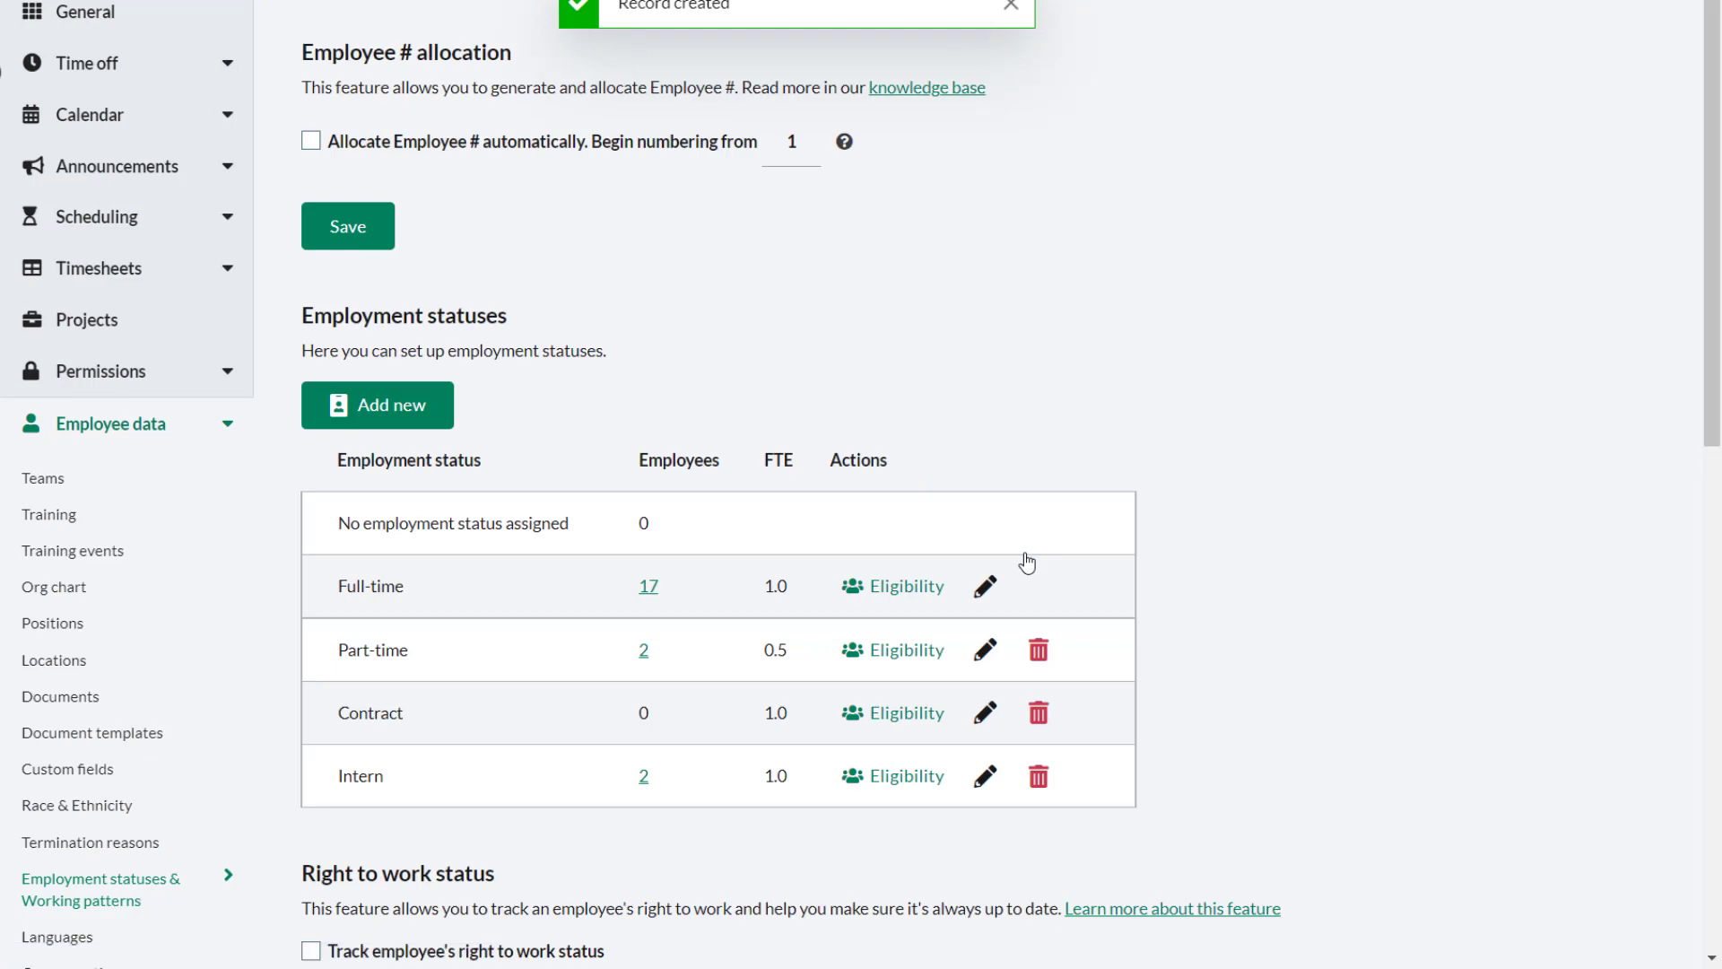
# Untick the Finance admin in Part-time status eligibility and save.
pyautogui.scroll(-3, 718, 543)
pyautogui.scroll(-4, 704, 807)
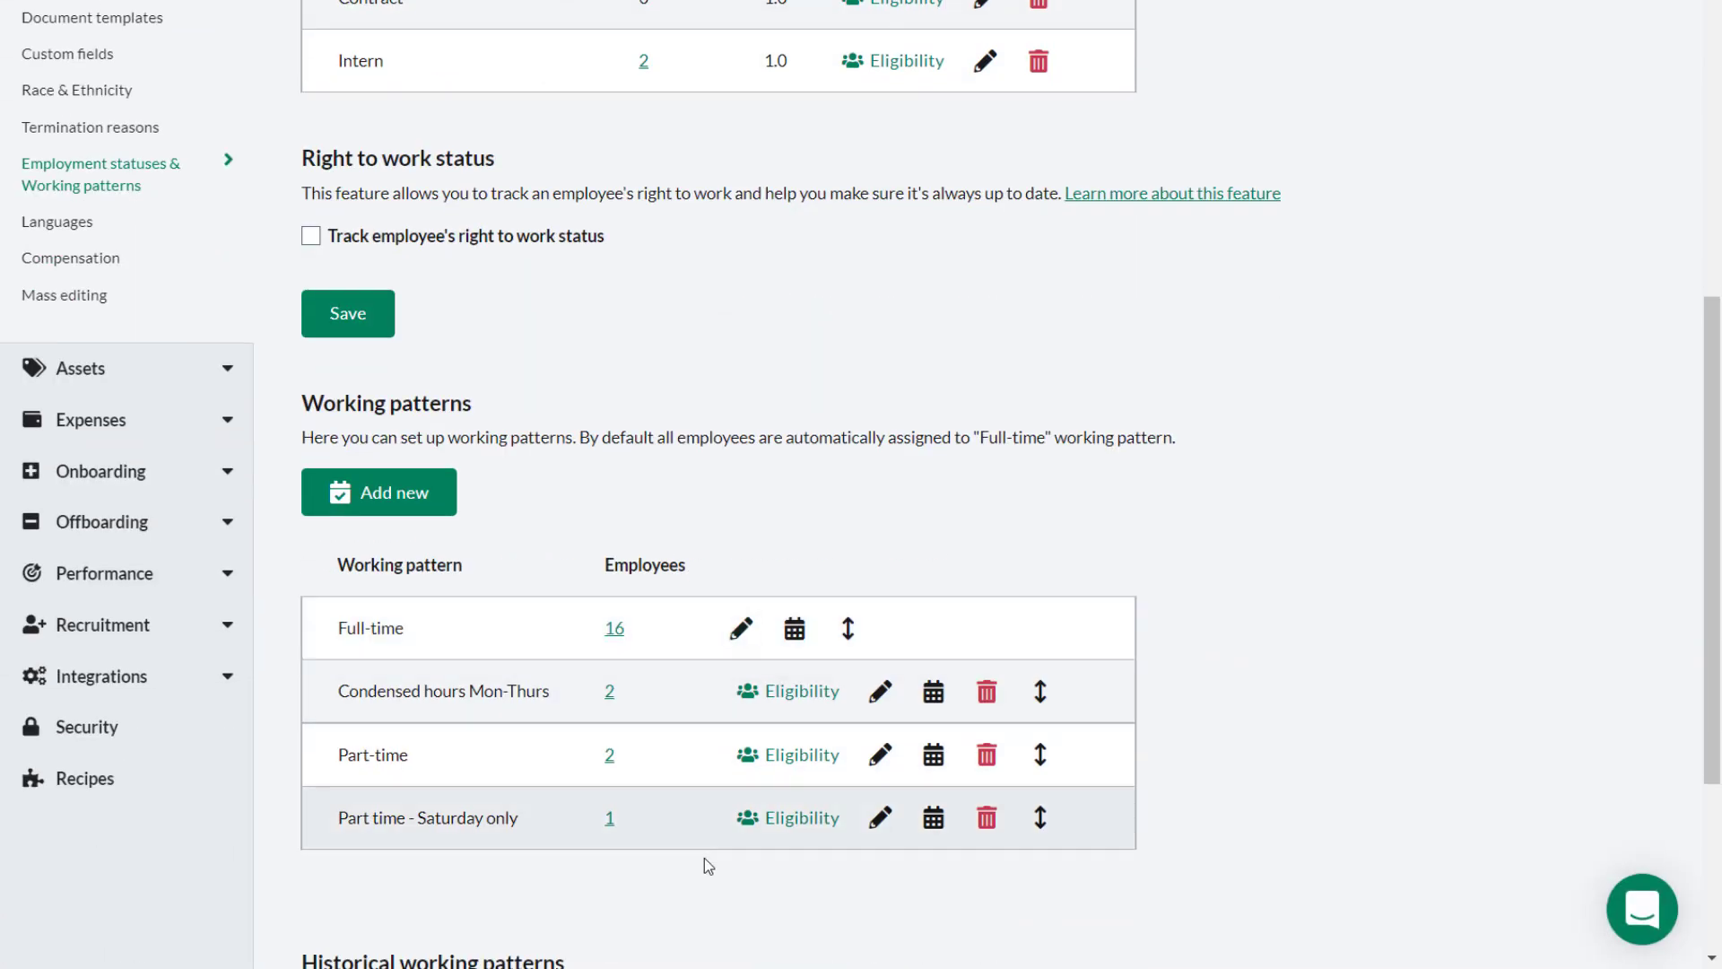
pyautogui.scroll(-1, 466, 736)
pyautogui.scroll(-3, 657, 733)
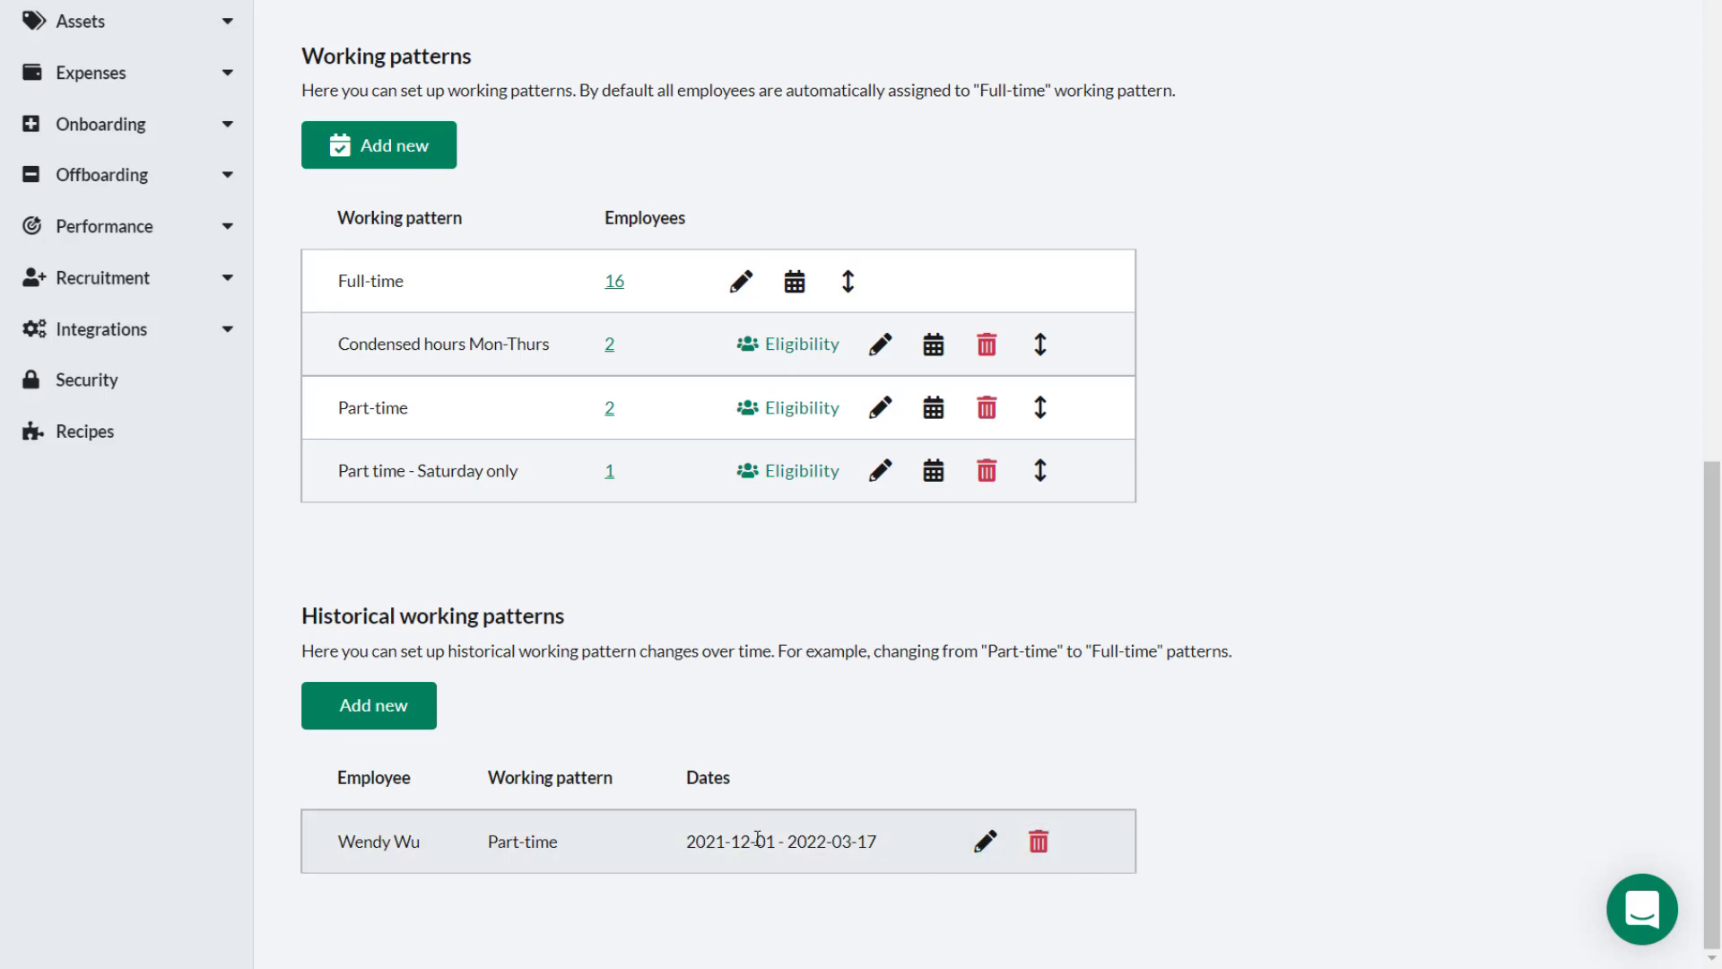
pyautogui.scroll(8, 301, 850)
pyautogui.click(892, 304)
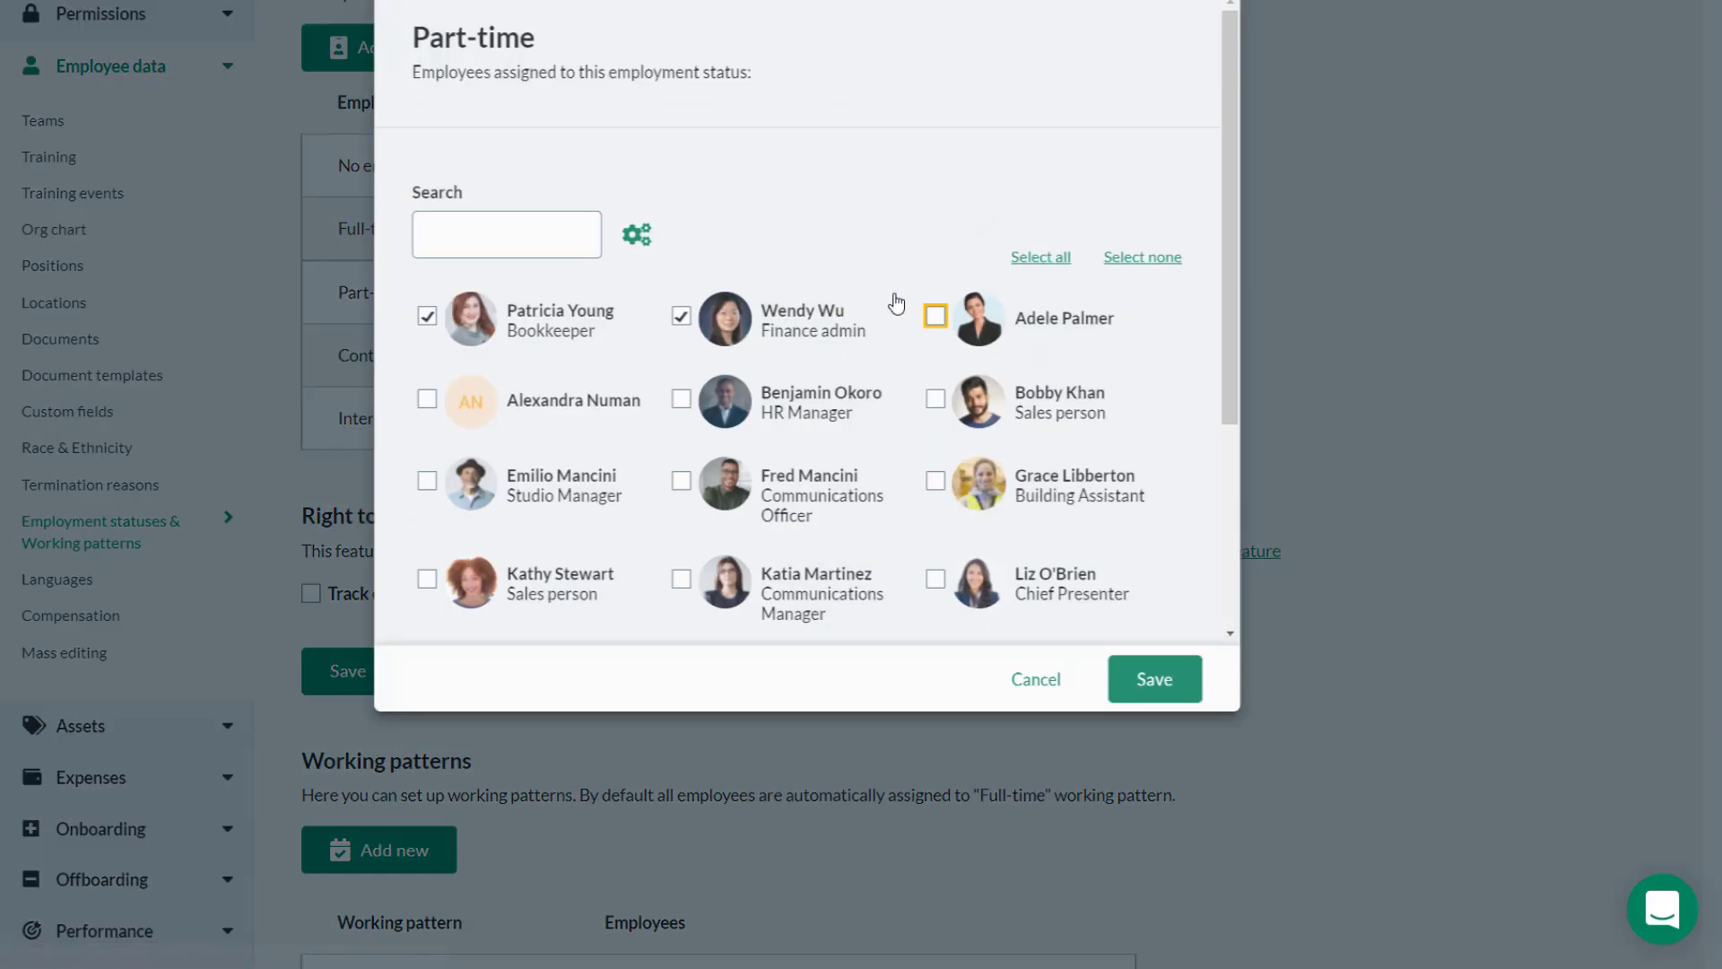
pyautogui.click(682, 328)
pyautogui.click(1138, 679)
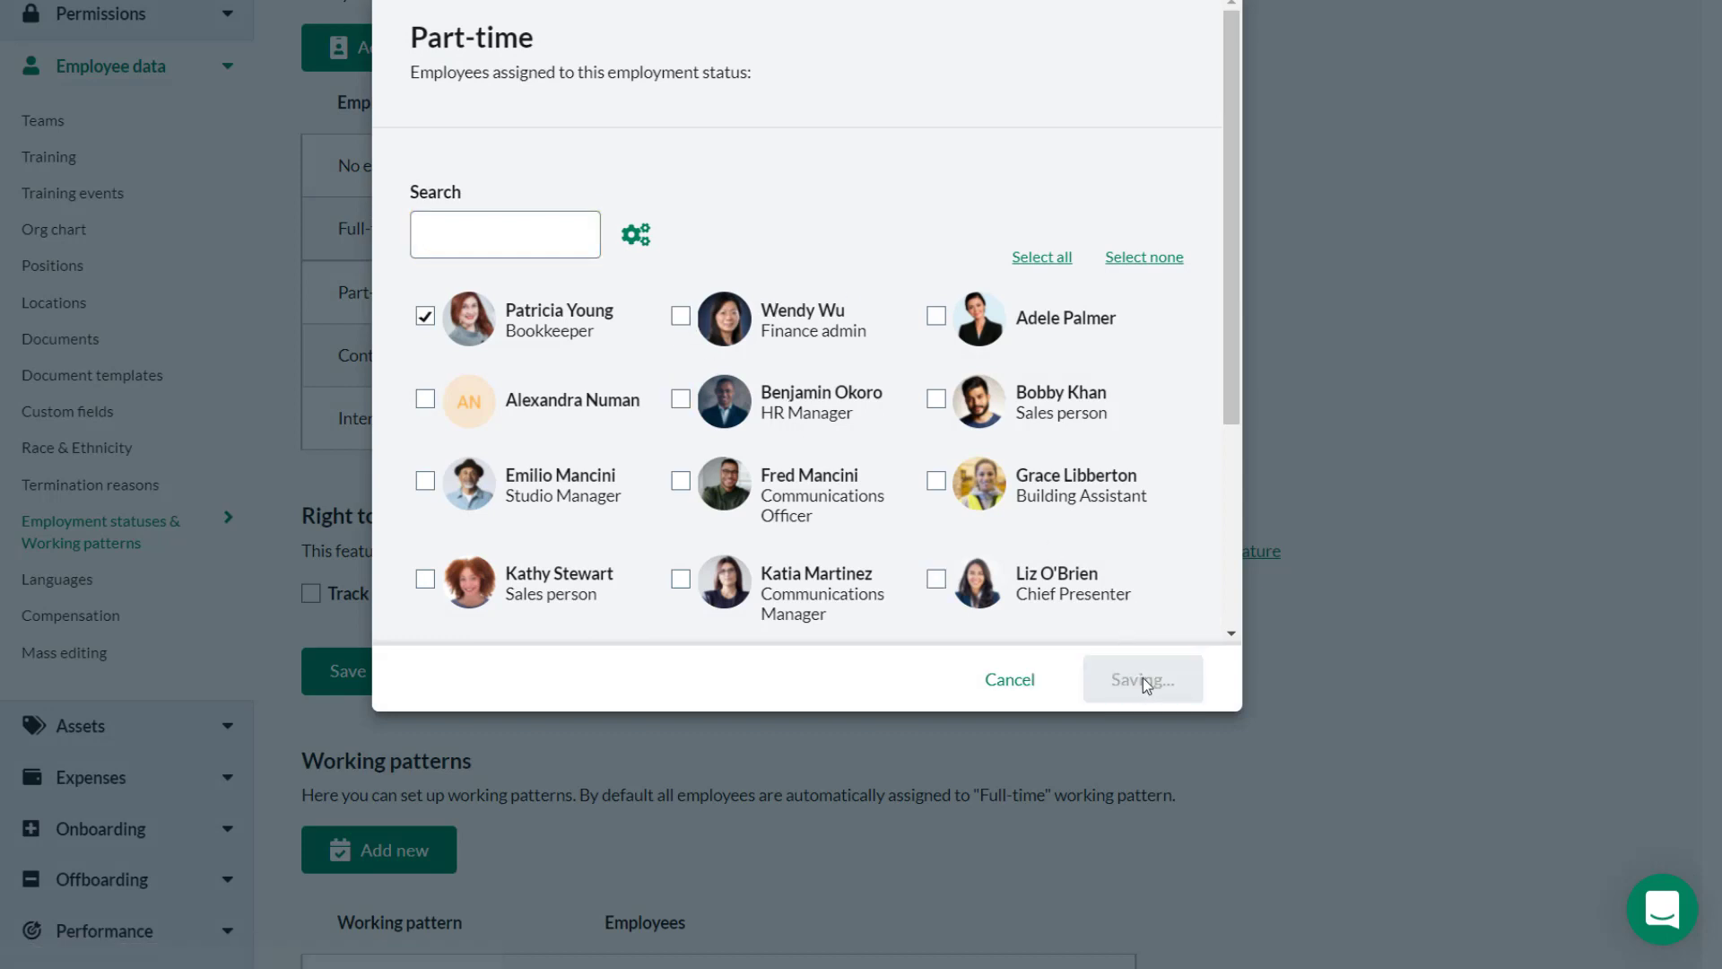